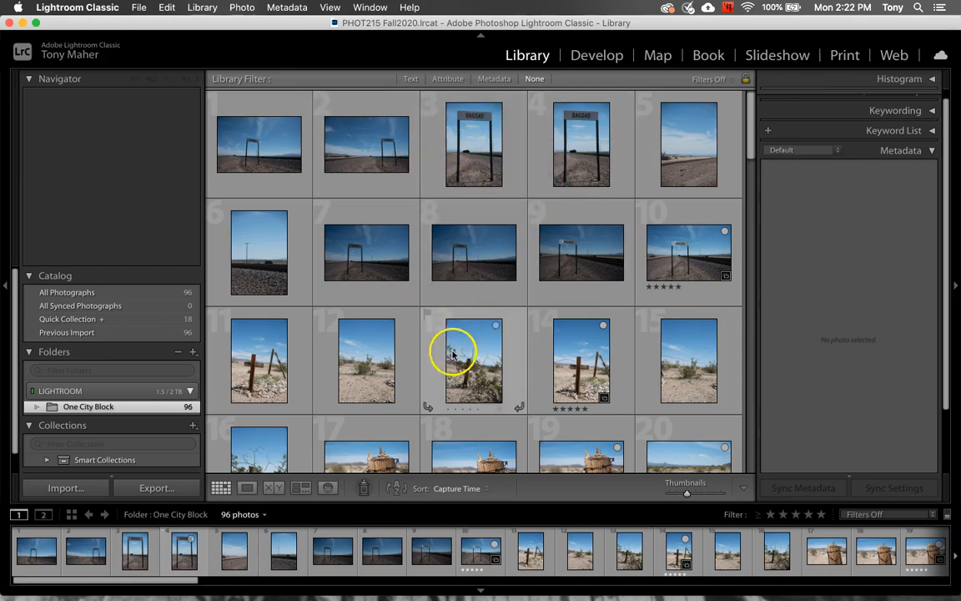
Look through the photos in the One City Block folder to find where the second location's images begin
scroll(333, 367, "down", 5)
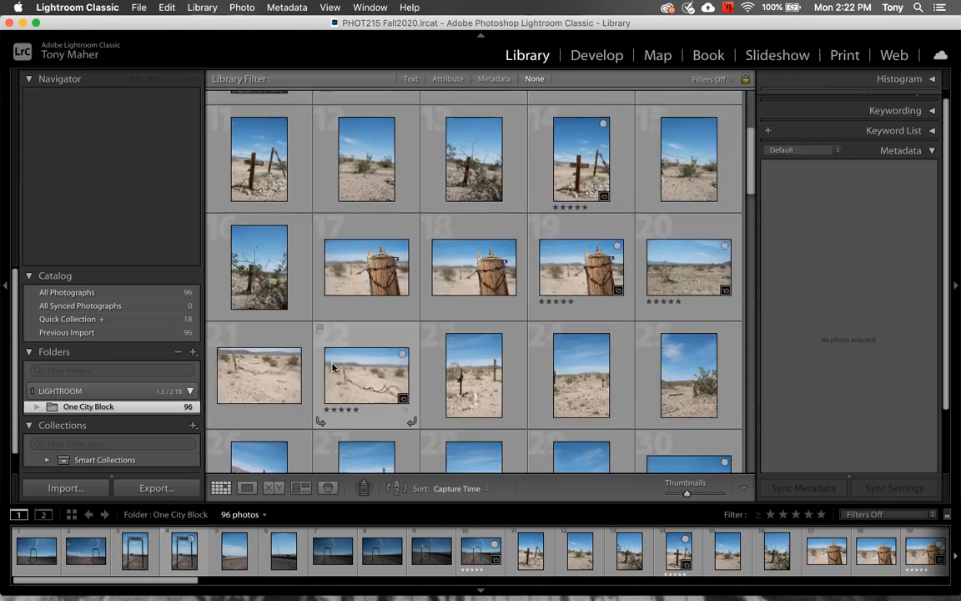
left_click(409, 368)
left_click(475, 377)
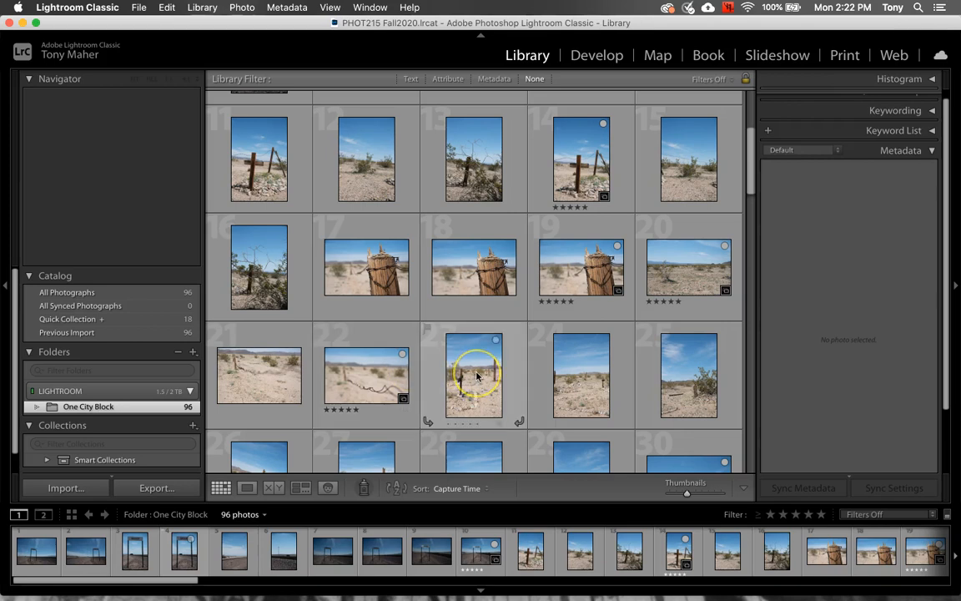
scroll(477, 377, "down", 5)
scroll(477, 377, "down", 2)
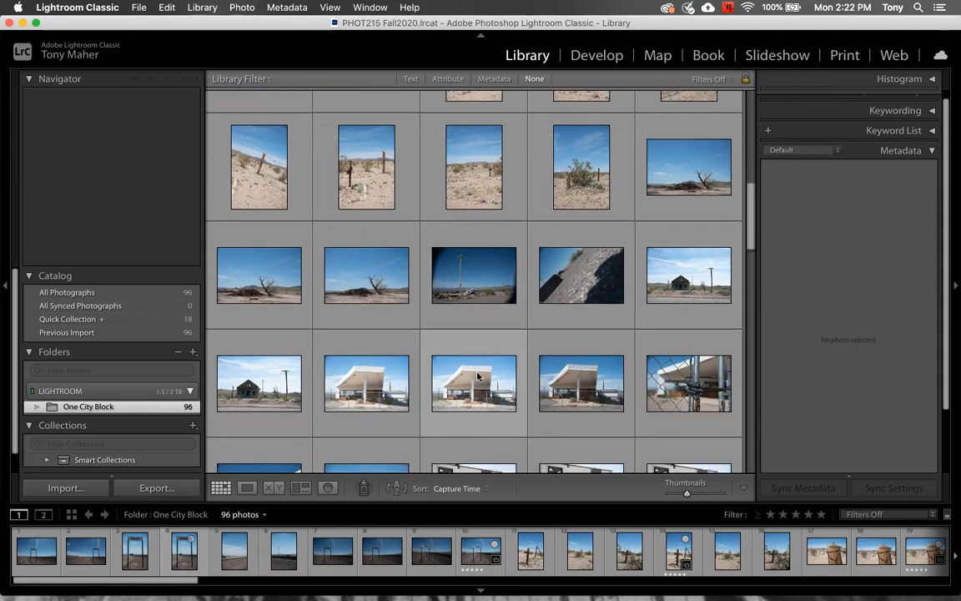
scroll(477, 378, "down", 2)
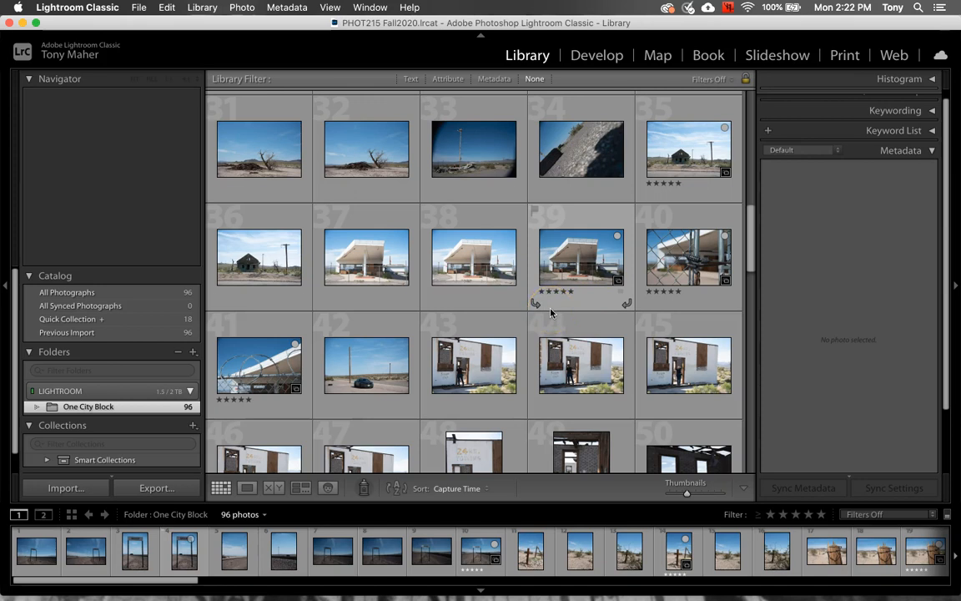
scroll(550, 312, "up", 2)
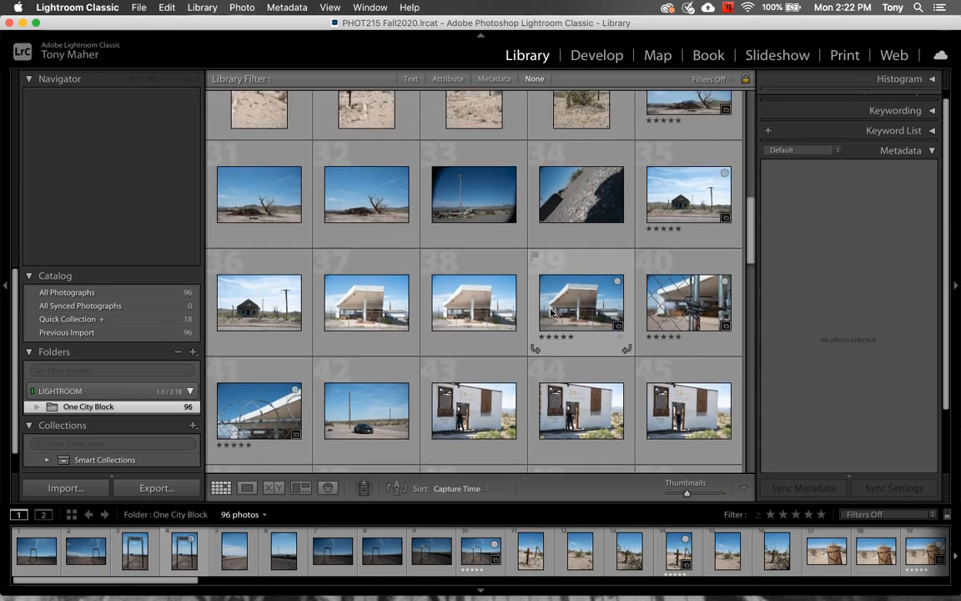
scroll(546, 309, "up", 3)
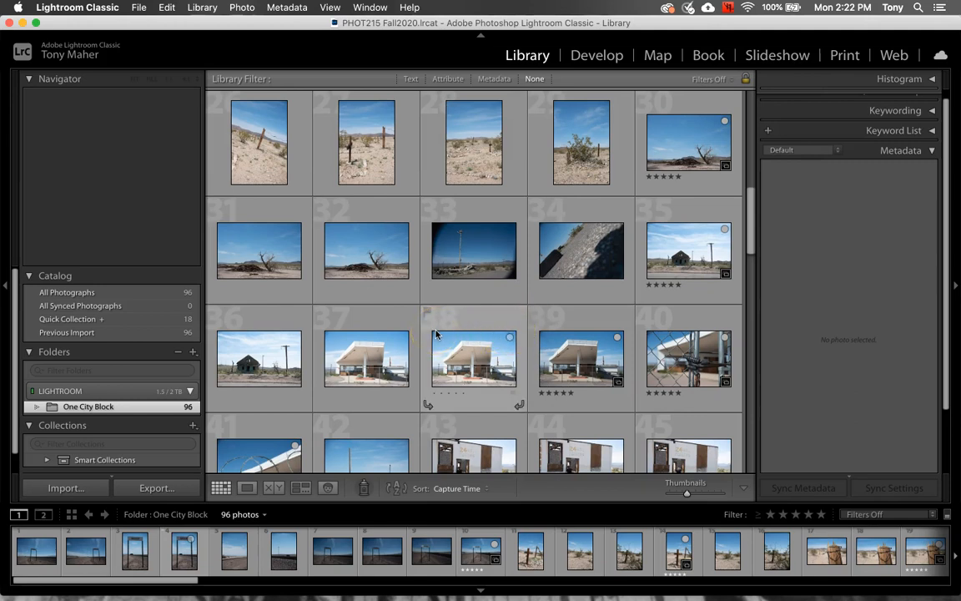
left_click(339, 360)
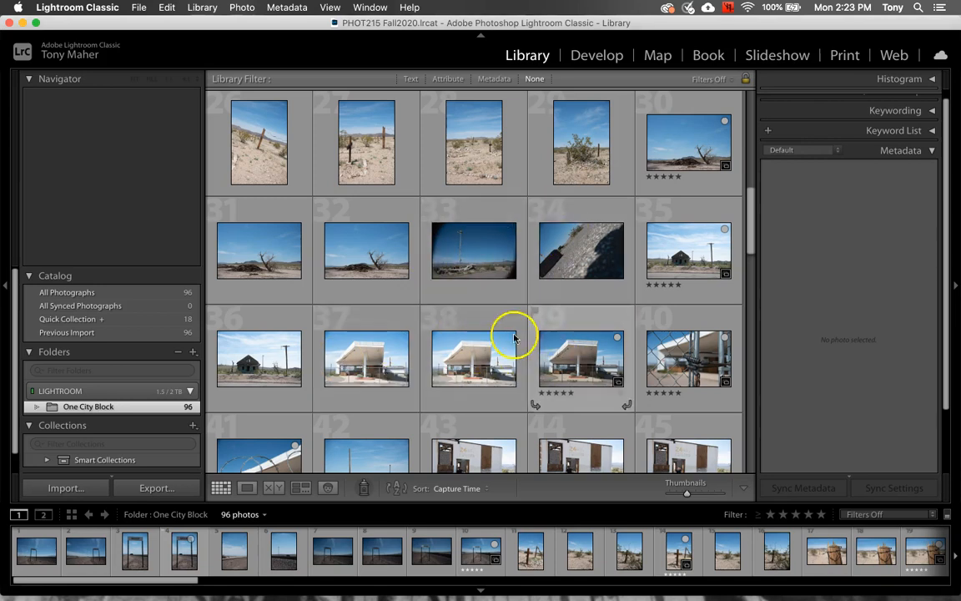
Select the range of photos from the abandoned house image, number 35, through the last photo, number 96
left_click(682, 254)
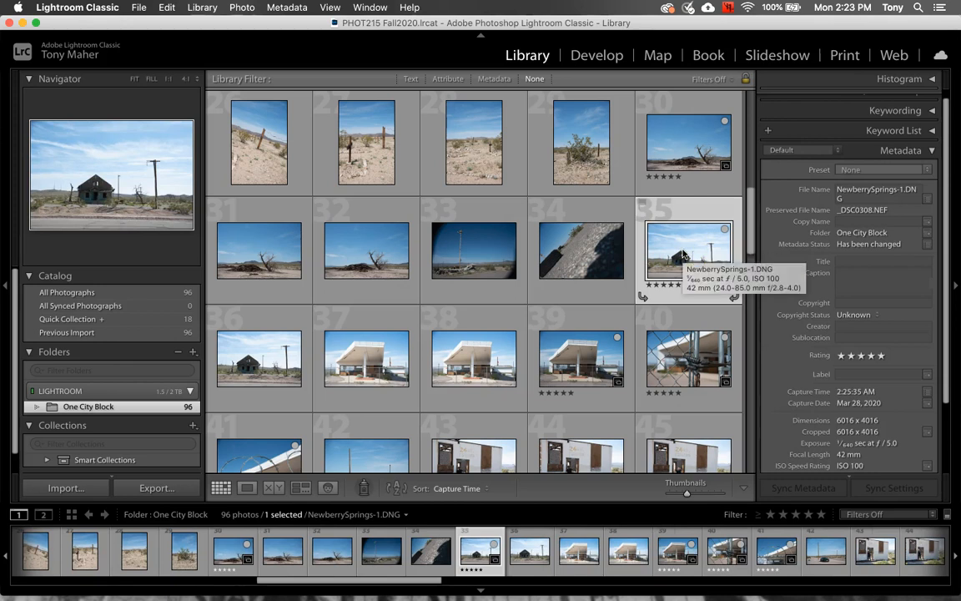
scroll(683, 253, "down", 15)
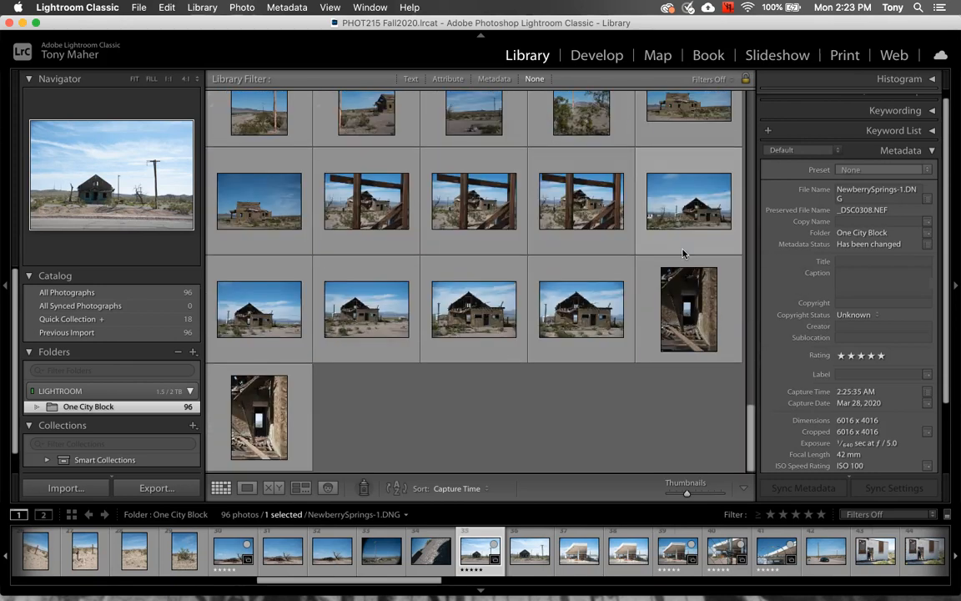
left_click(265, 430, "shift")
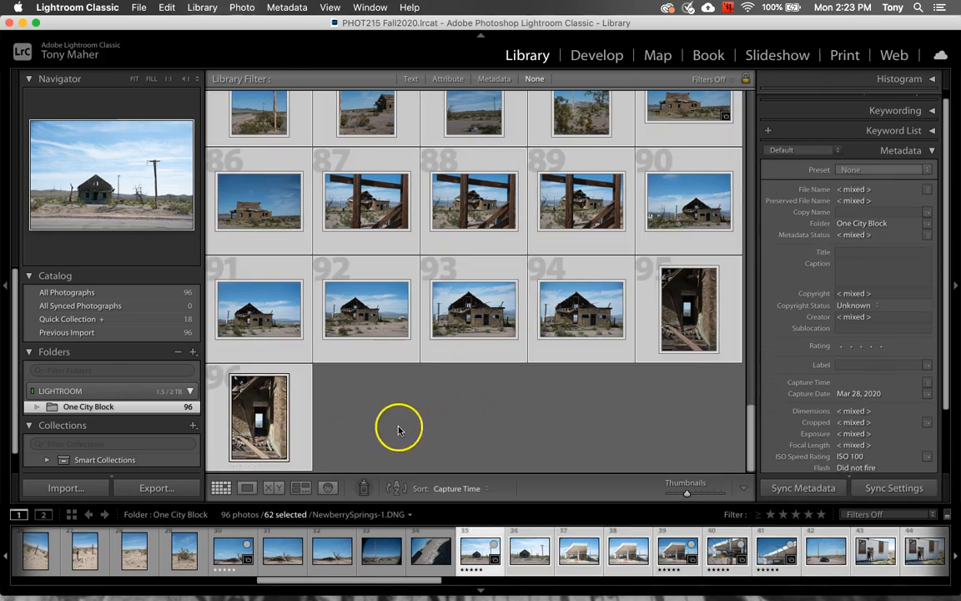
key("j")
scroll(371, 430, "up", 10)
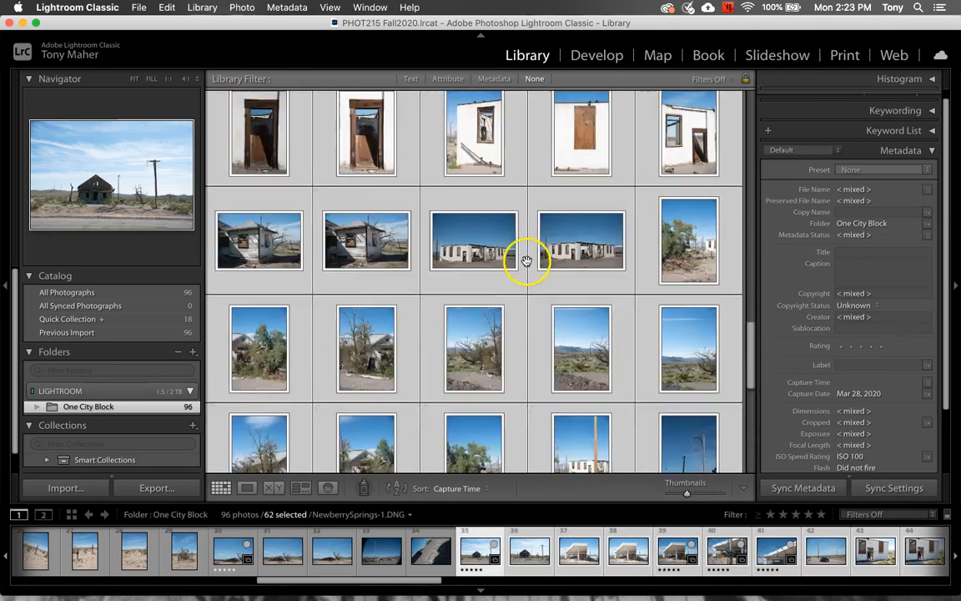
scroll(609, 250, "down", 5)
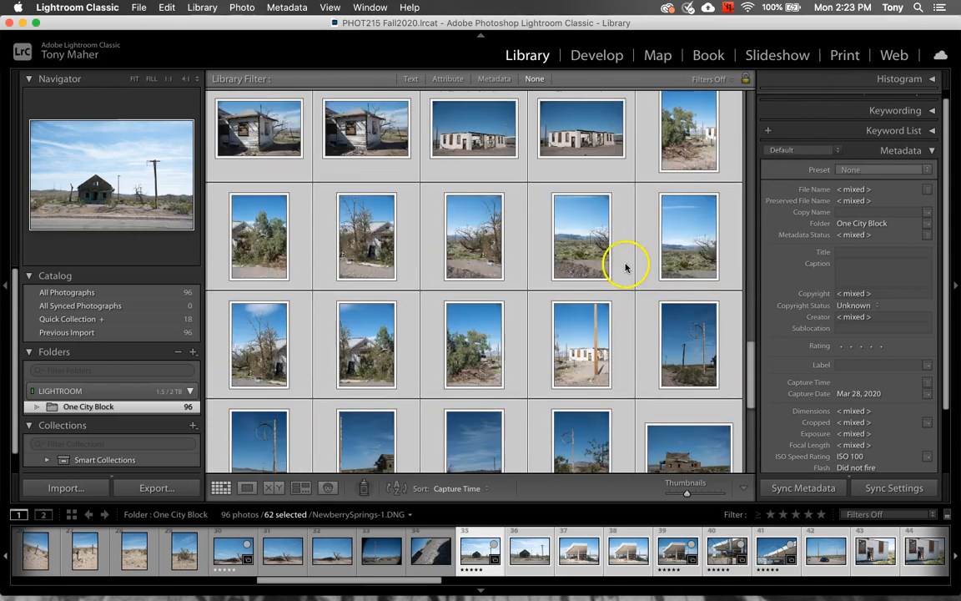
key("j")
Open batch renaming for the selected photos from the file name in their metadata
scroll(884, 167, "up", 1)
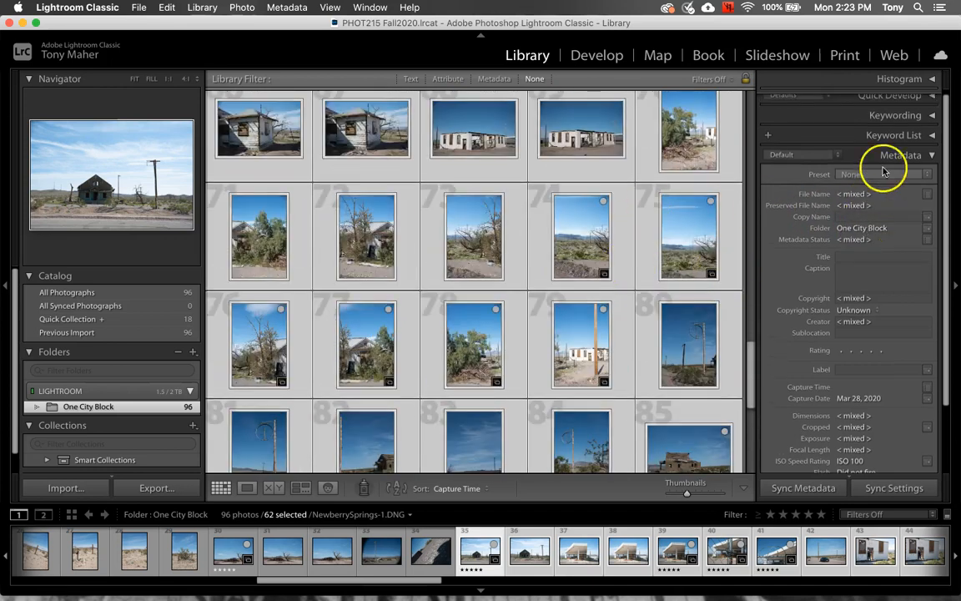
scroll(915, 162, "up", 1)
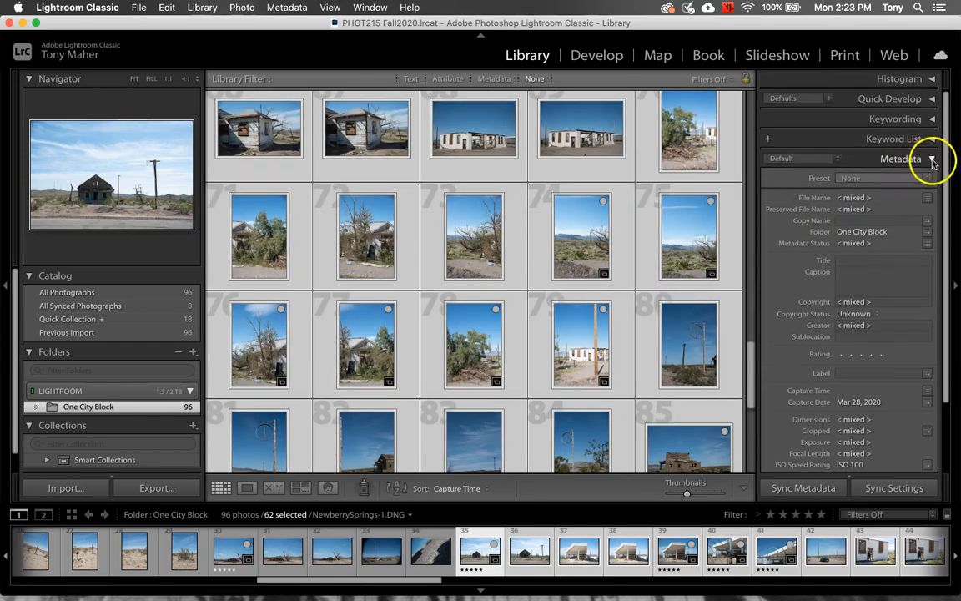
left_click(932, 160)
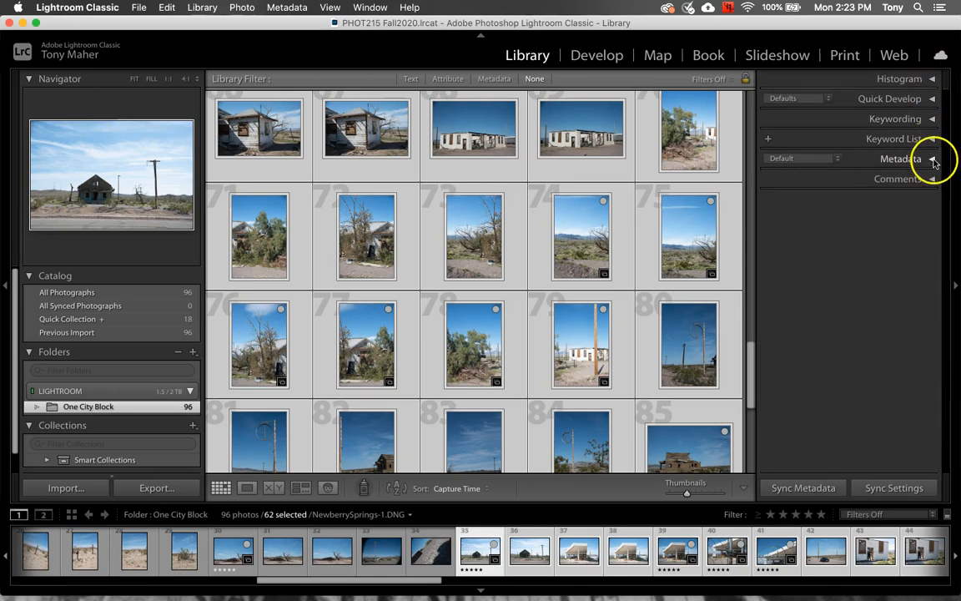
left_click(933, 159)
scroll(909, 217, "down", 1)
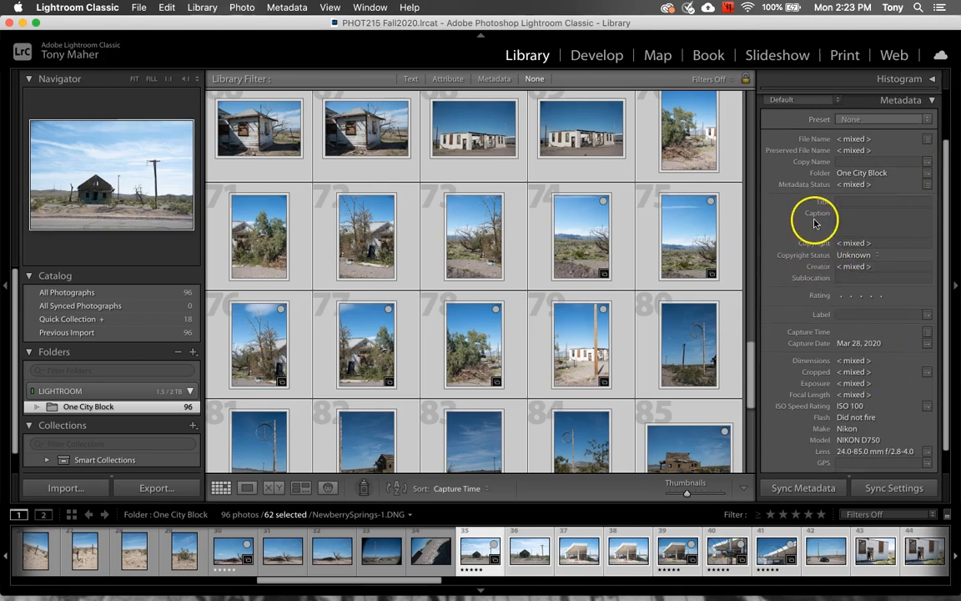
left_click(855, 142)
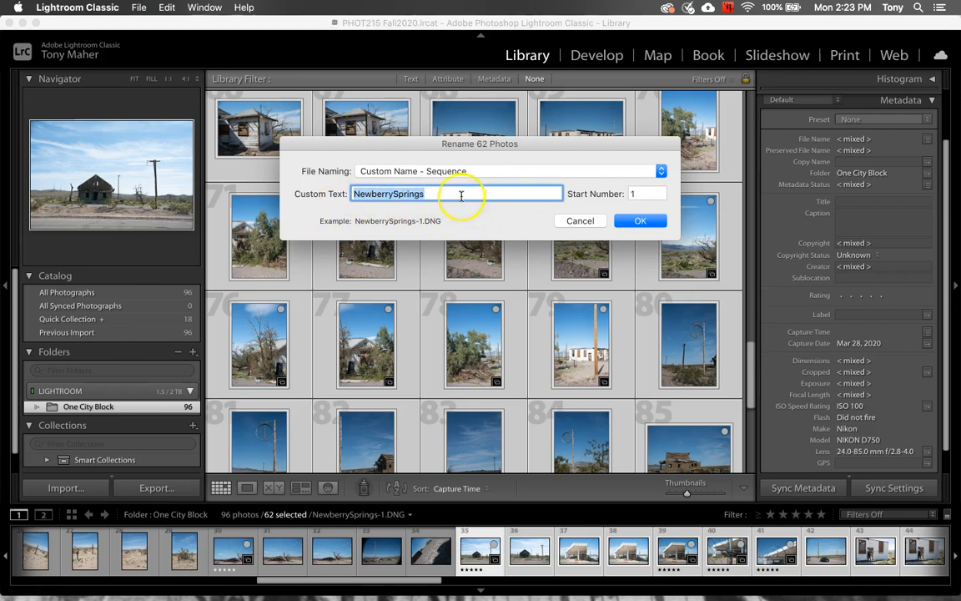
Try the Filename - Sequence and Filename naming templates for the selected photos
left_click(457, 170)
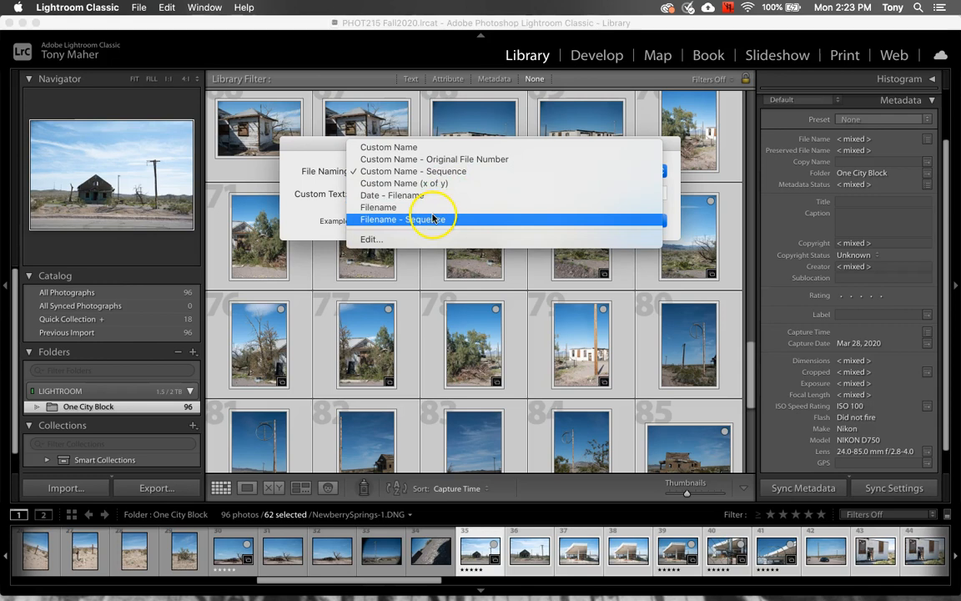
left_click(433, 219)
left_click(454, 177)
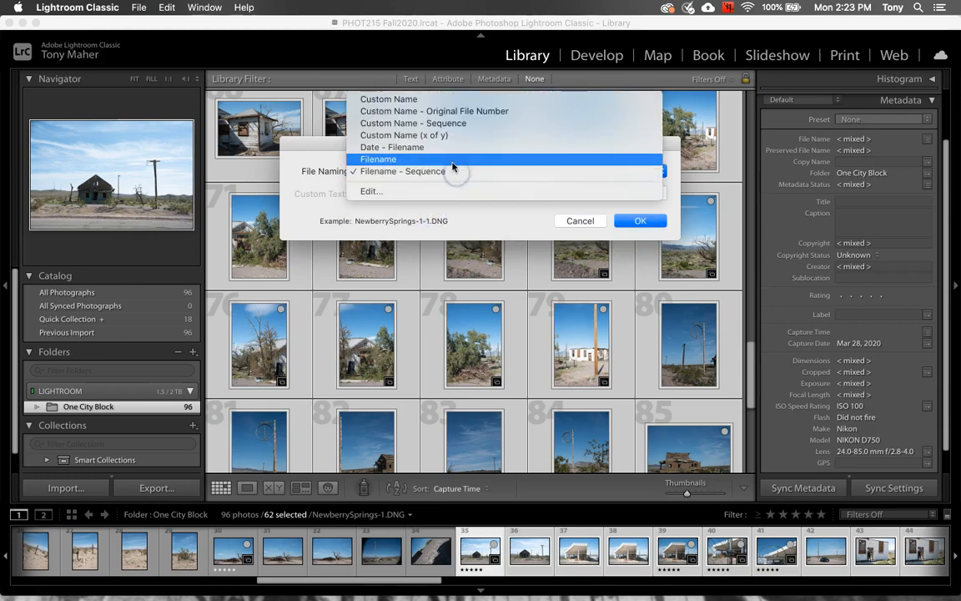
left_click(453, 158)
Rename the selected photos using Custom Name - Sequence with the custom text NewberrySprings and start number 1
left_click(456, 171)
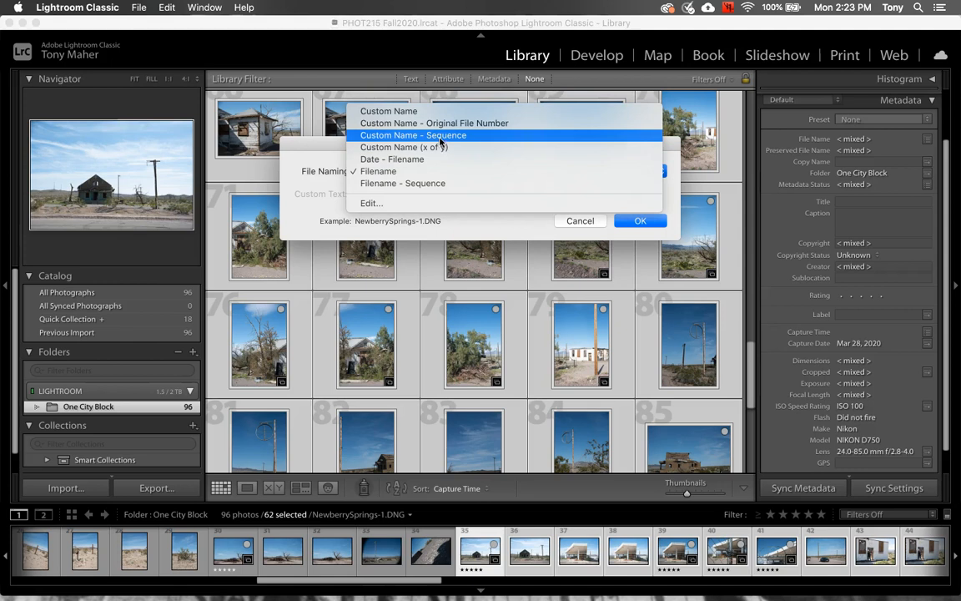
left_click(440, 135)
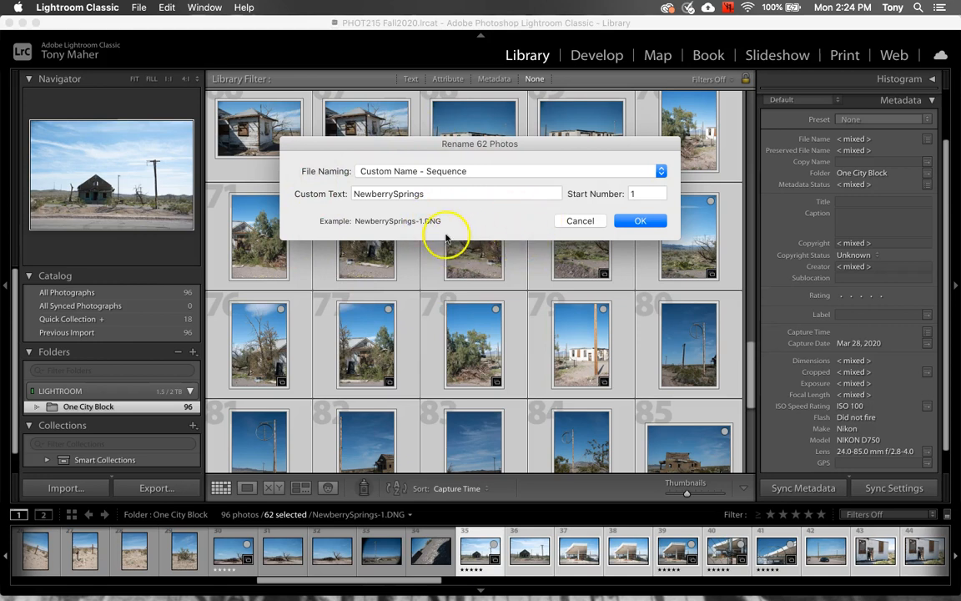
left_click(639, 222)
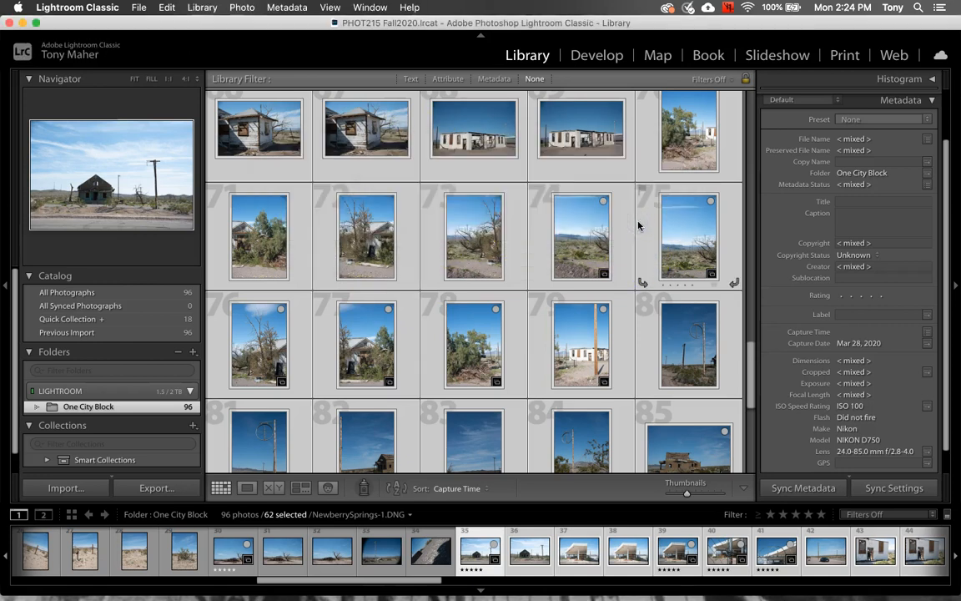
Reduce the selection to only the abandoned house photo, number 35
scroll(550, 295, "down", 5)
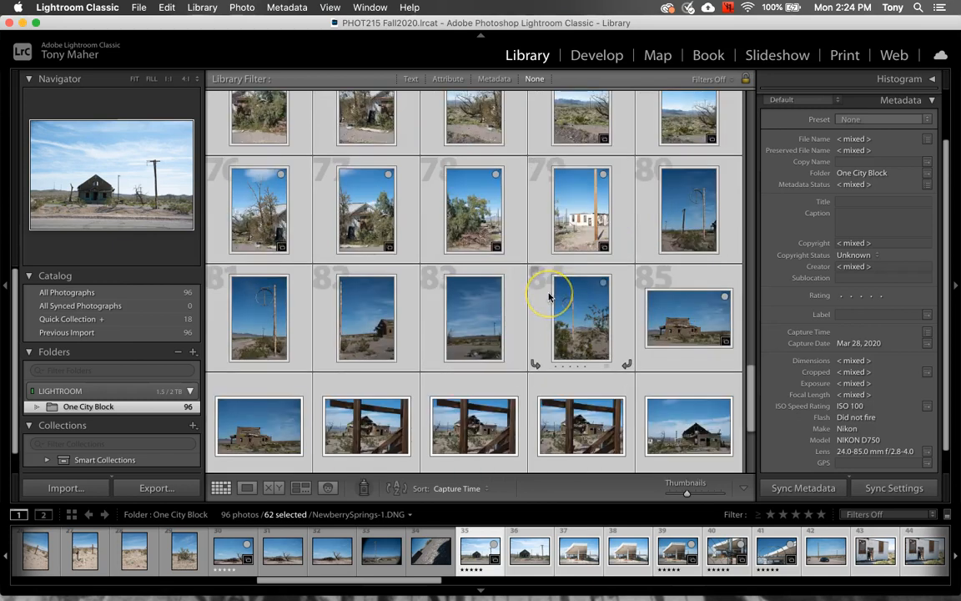
scroll(549, 296, "up", 20)
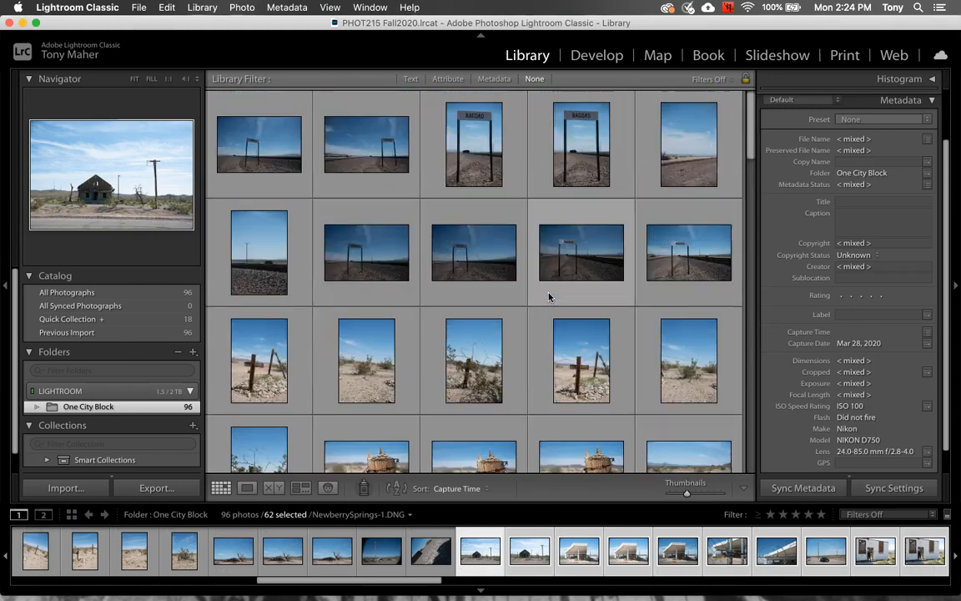
scroll(549, 296, "down", 8)
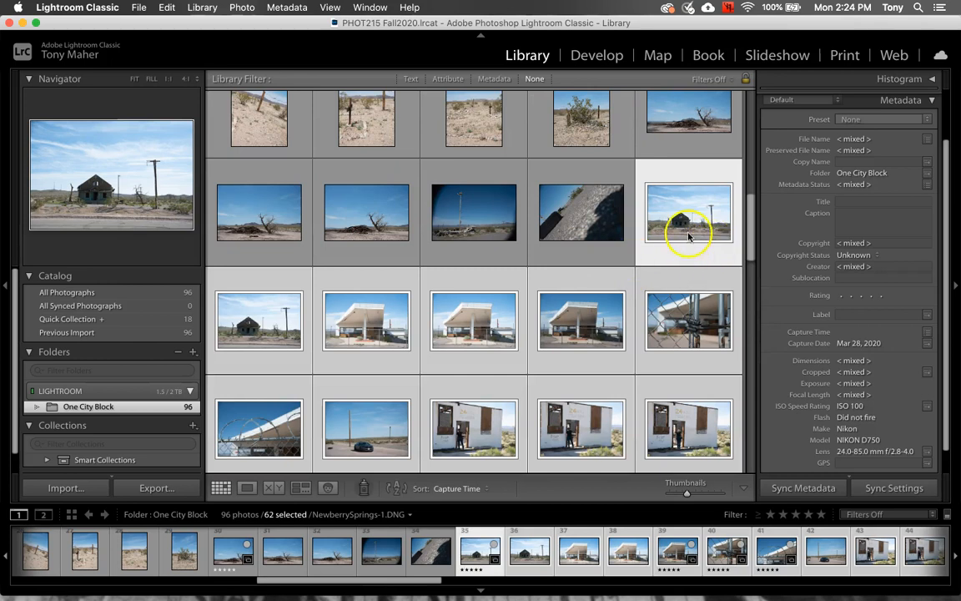
left_click(607, 220)
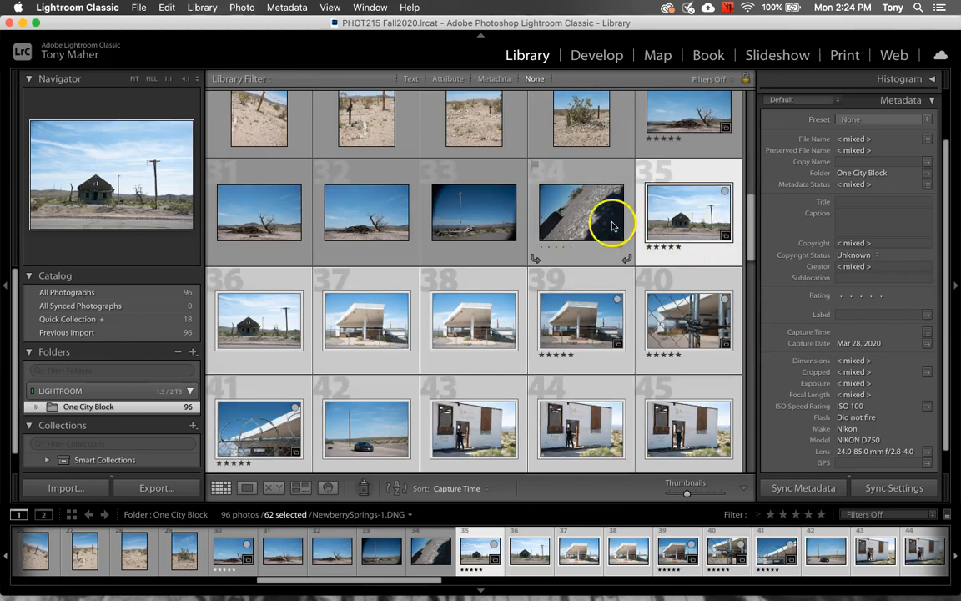
left_click(683, 218)
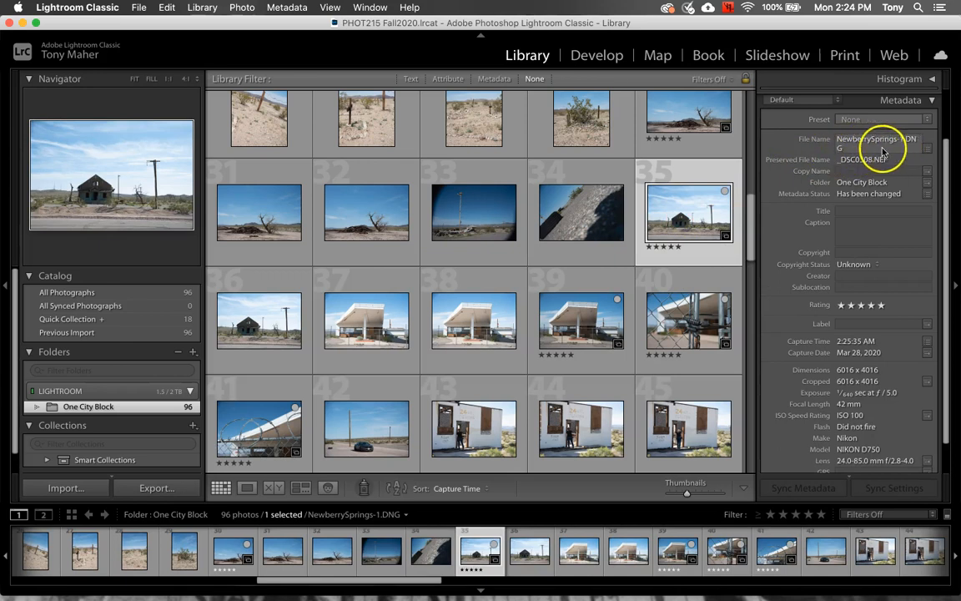
Examine the selected house photo's metadata, including its file name and preserved file name
scroll(834, 334, "down", 2)
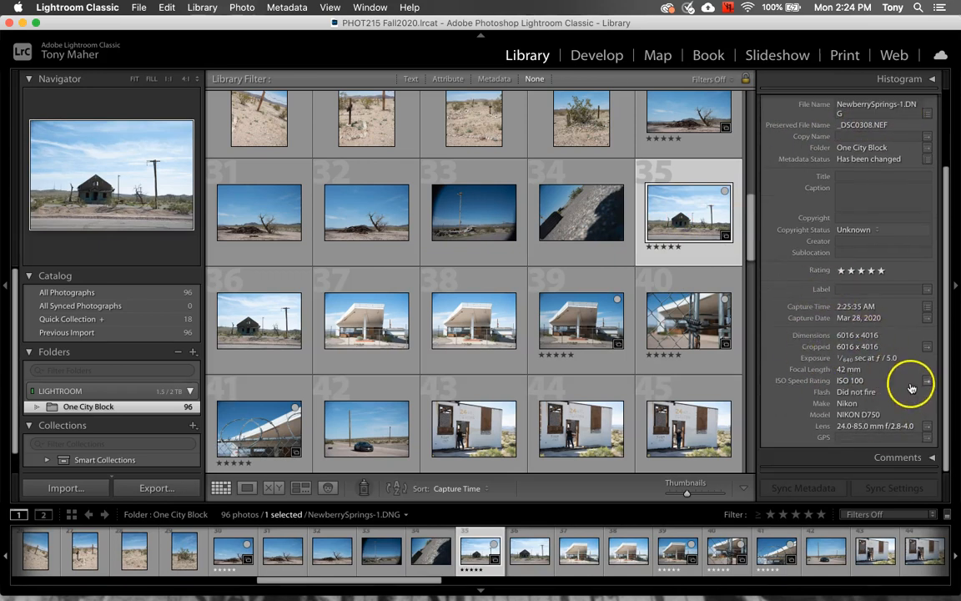
scroll(860, 351, "up", 5)
left_click(852, 200)
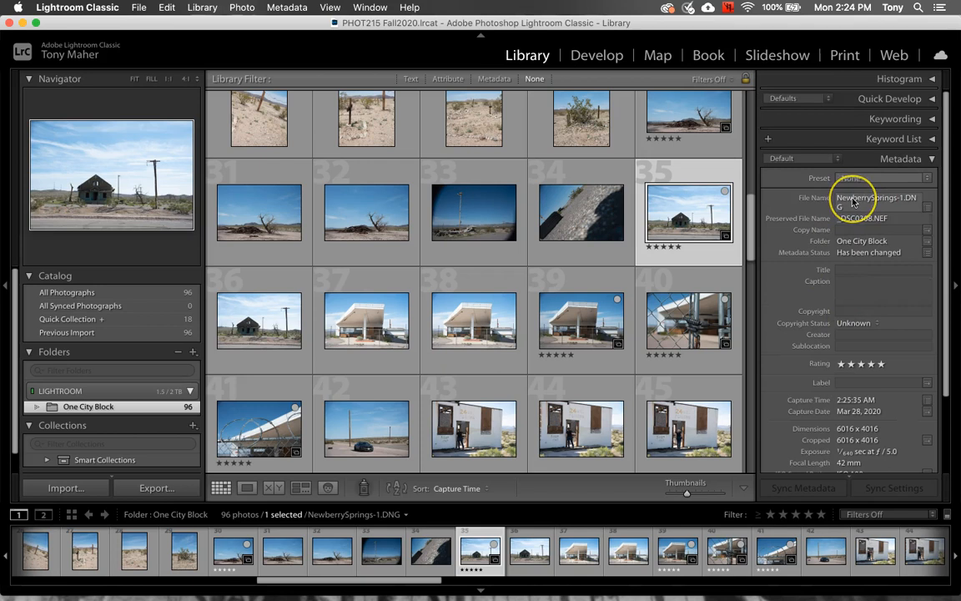
left_click(857, 206)
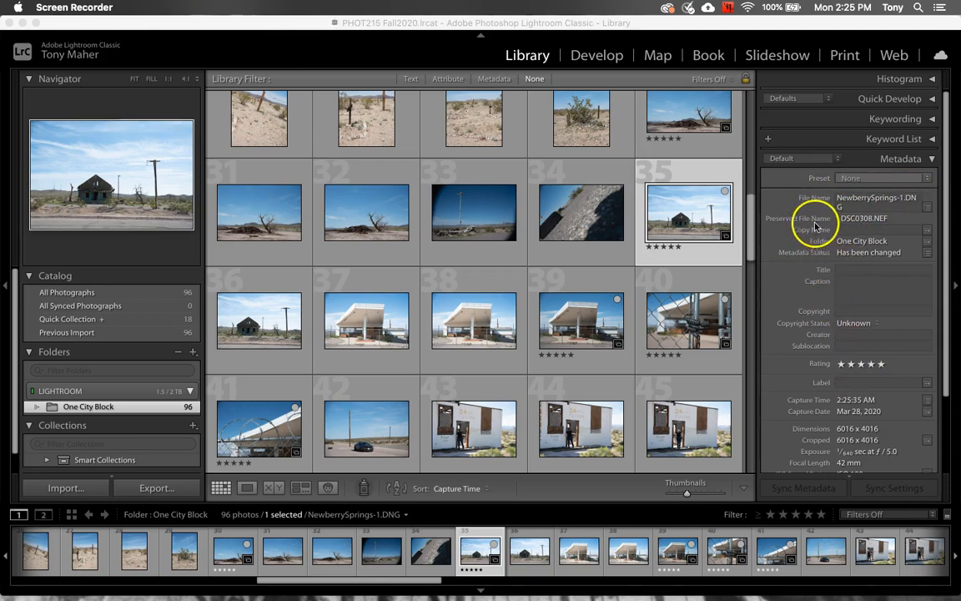
left_click(837, 201)
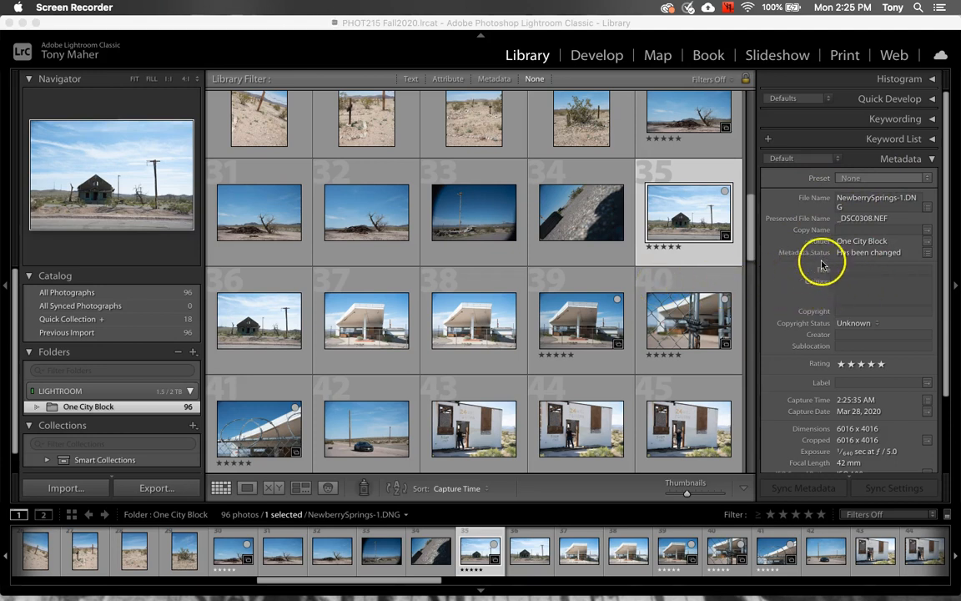
Set the copyright status of the selected abandoned house photo to Copyrighted
scroll(672, 250, "up", 5)
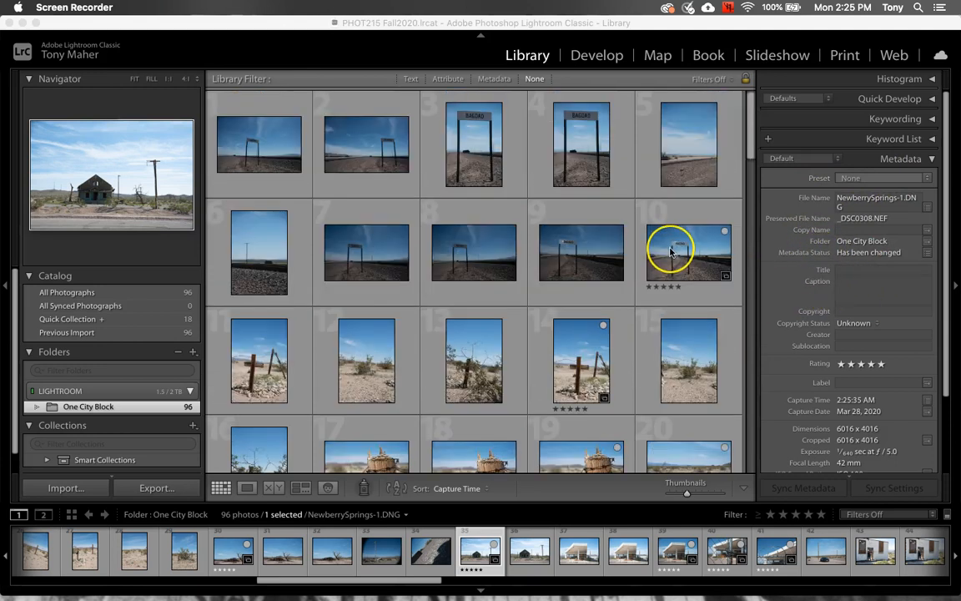
scroll(670, 251, "down", 10)
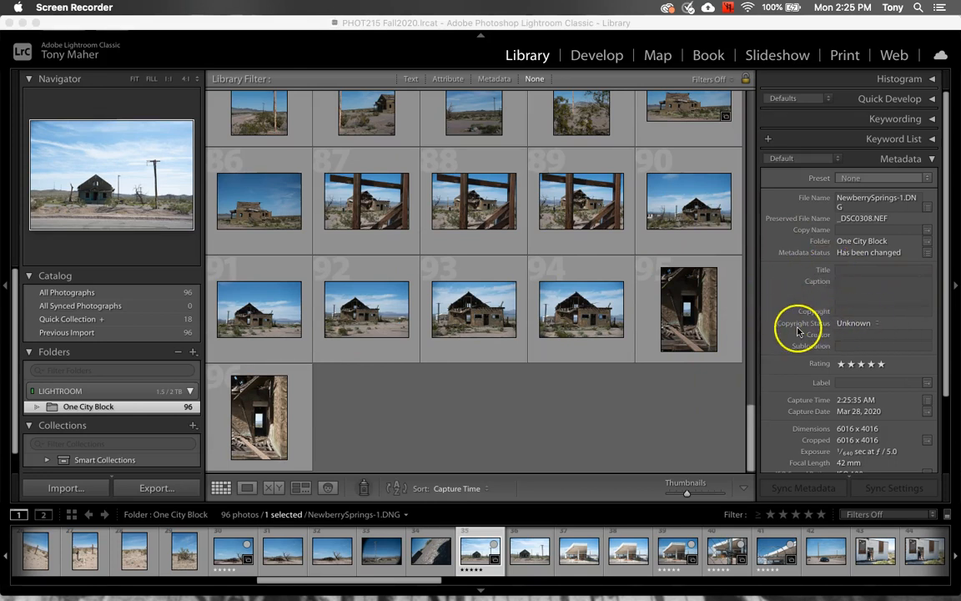
scroll(735, 313, "up", 10)
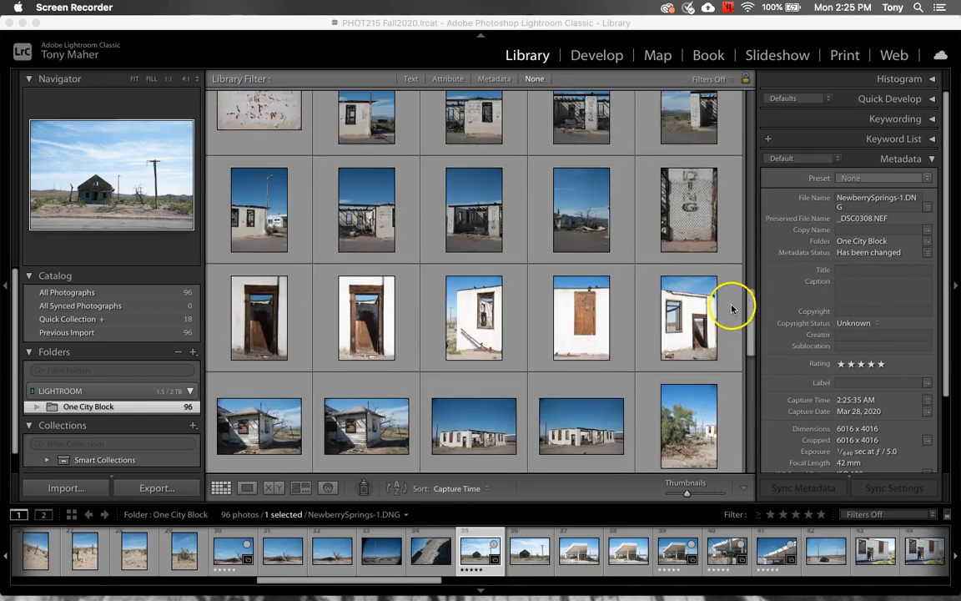
scroll(731, 309, "down", 3)
left_click(860, 322)
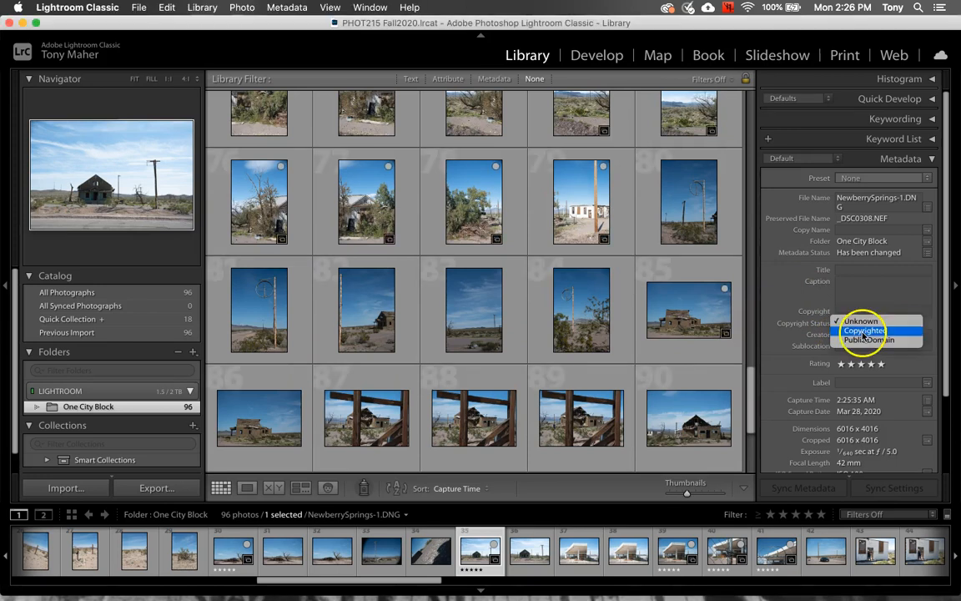
left_click(865, 332)
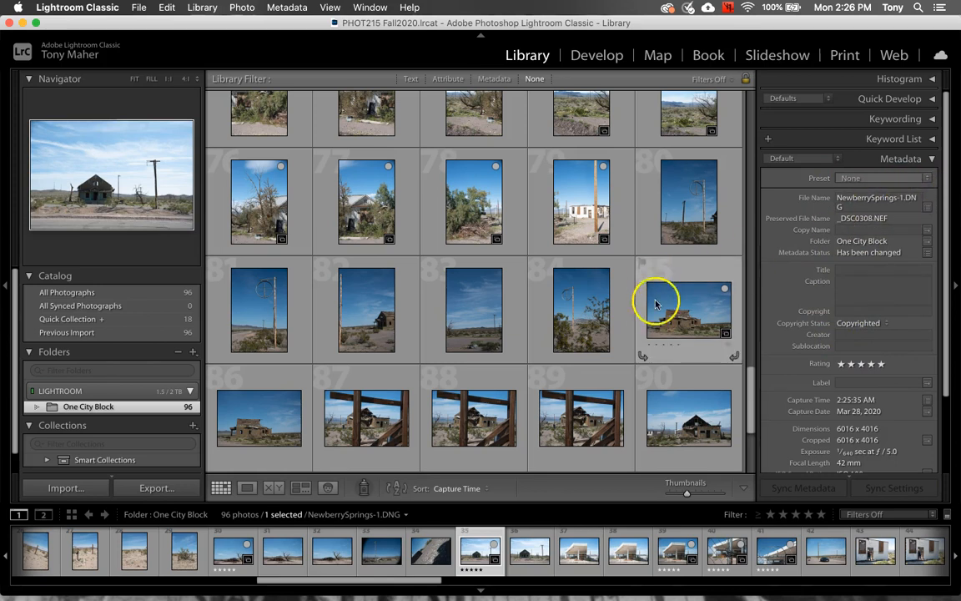
Select all photos in the One City Block folder and review the metadata preset editor's fields, closing it without saving a preset
key("super+a")
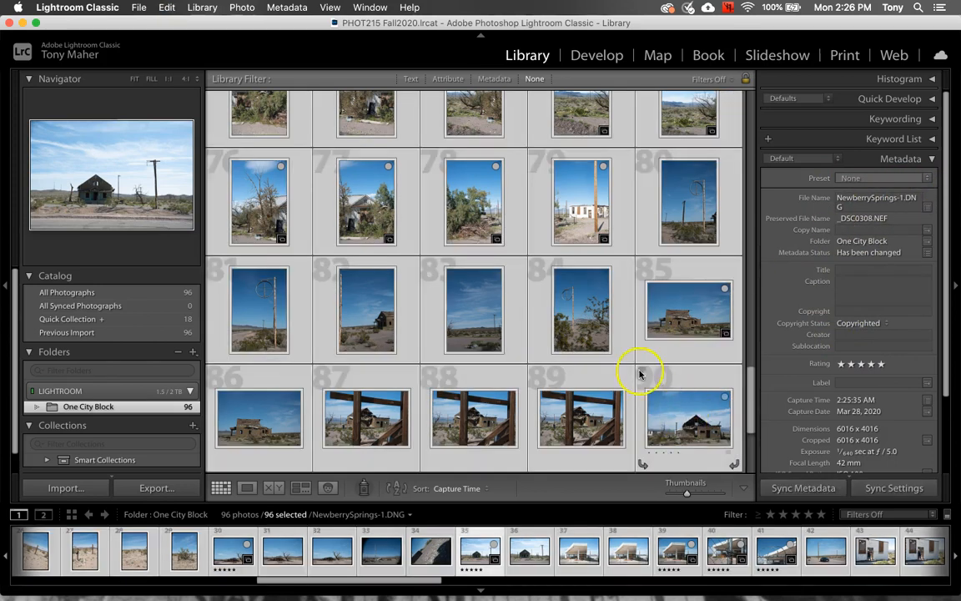
scroll(551, 334, "down", 10)
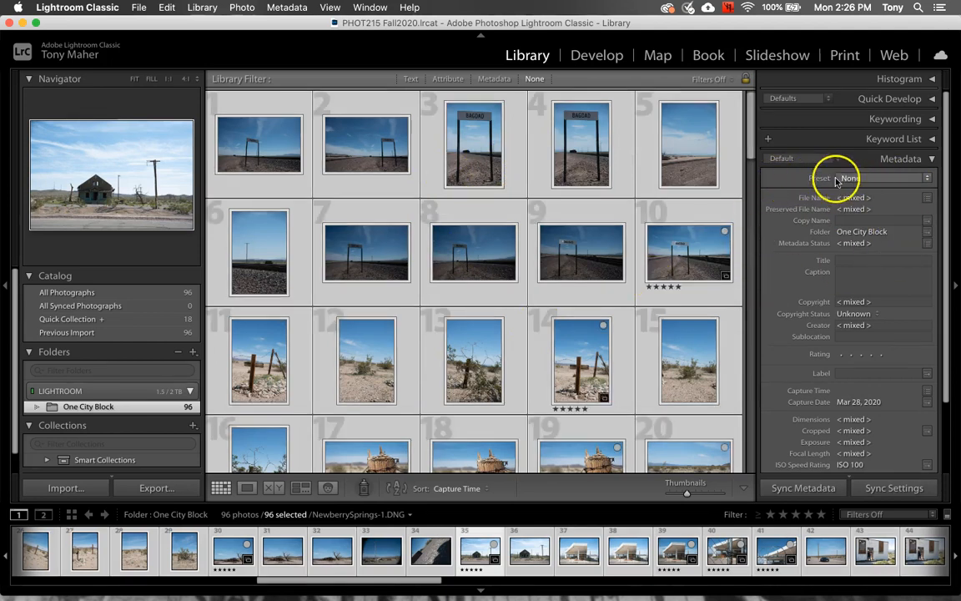
left_click(915, 180)
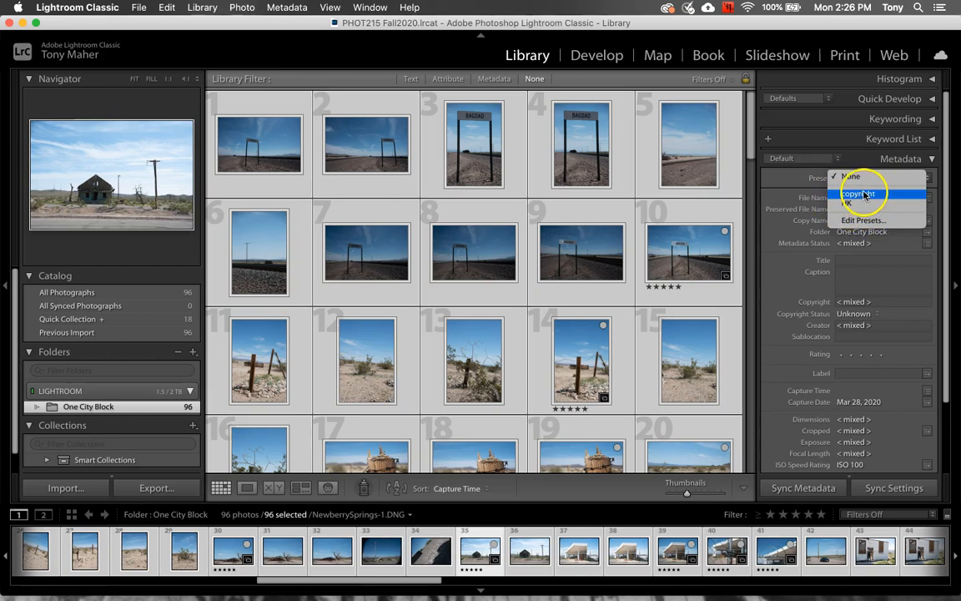
left_click(866, 219)
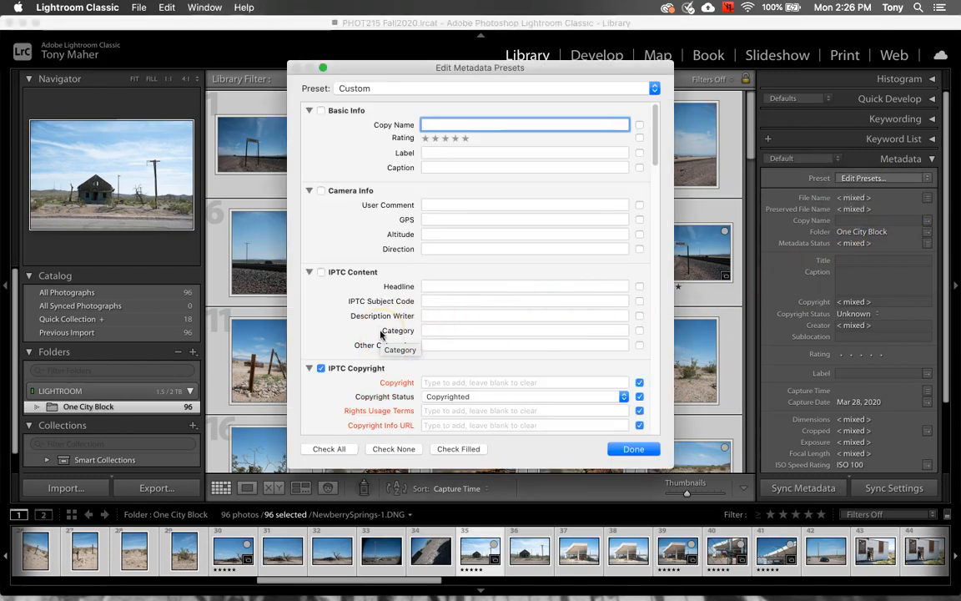
scroll(382, 332, "down", 5)
scroll(386, 327, "down", 4)
scroll(386, 327, "up", 10)
left_click(632, 450)
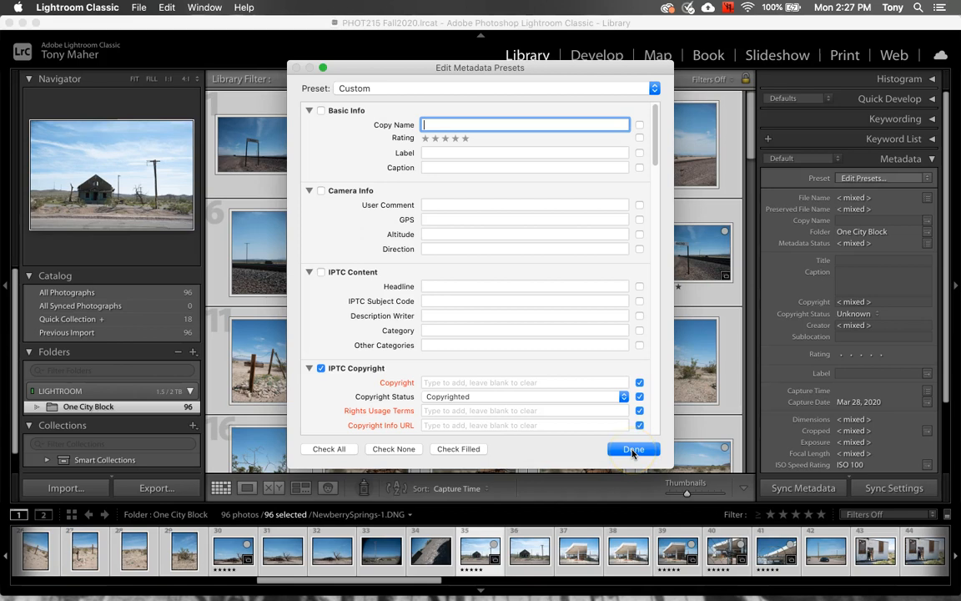
left_click(440, 187)
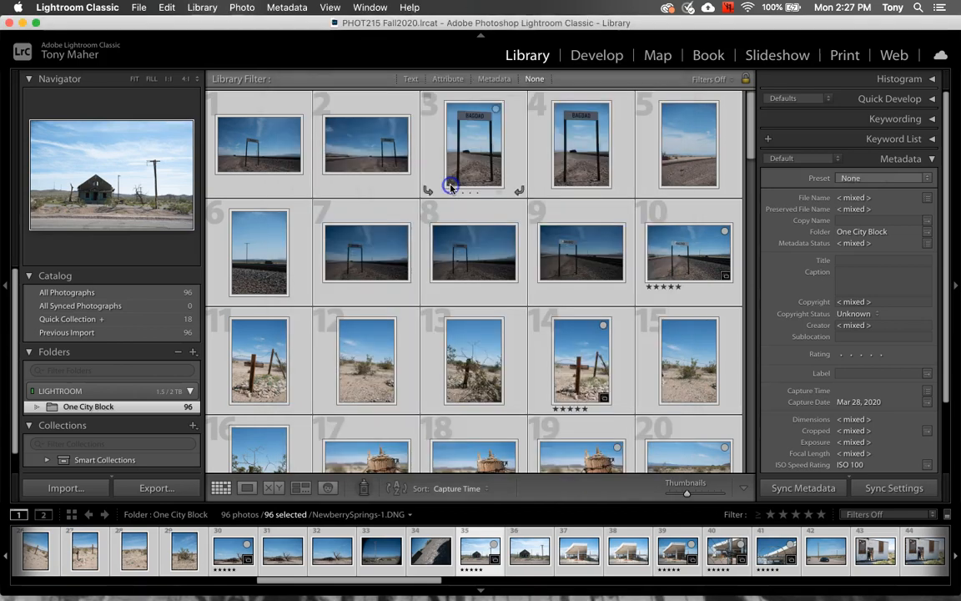
Apply the copyright metadata preset to all selected photos
left_click(858, 178)
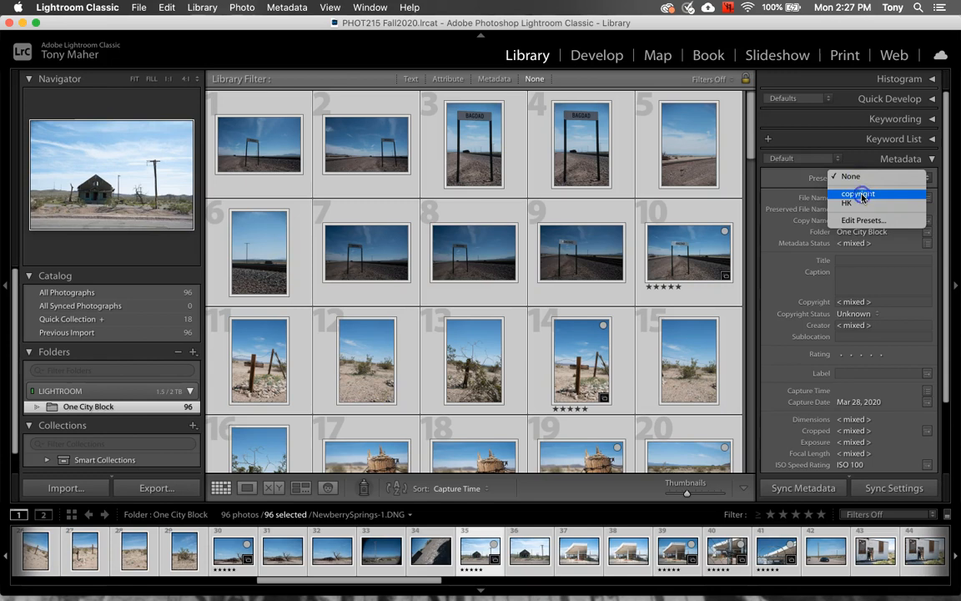
left_click(859, 194)
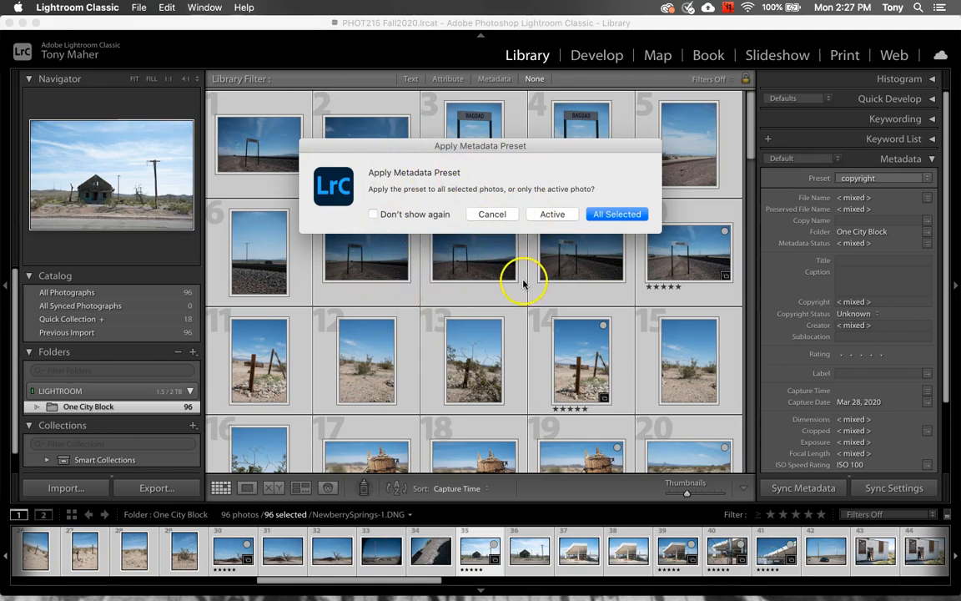
left_click(618, 215)
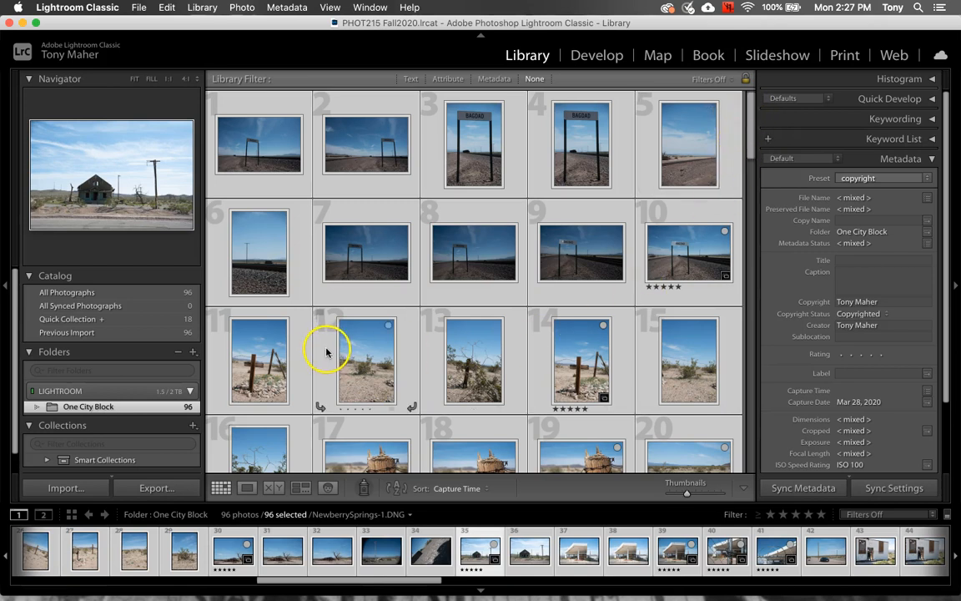
Clear the photo selection and look through the One City Block photos to see how they group by location
left_click(97, 406)
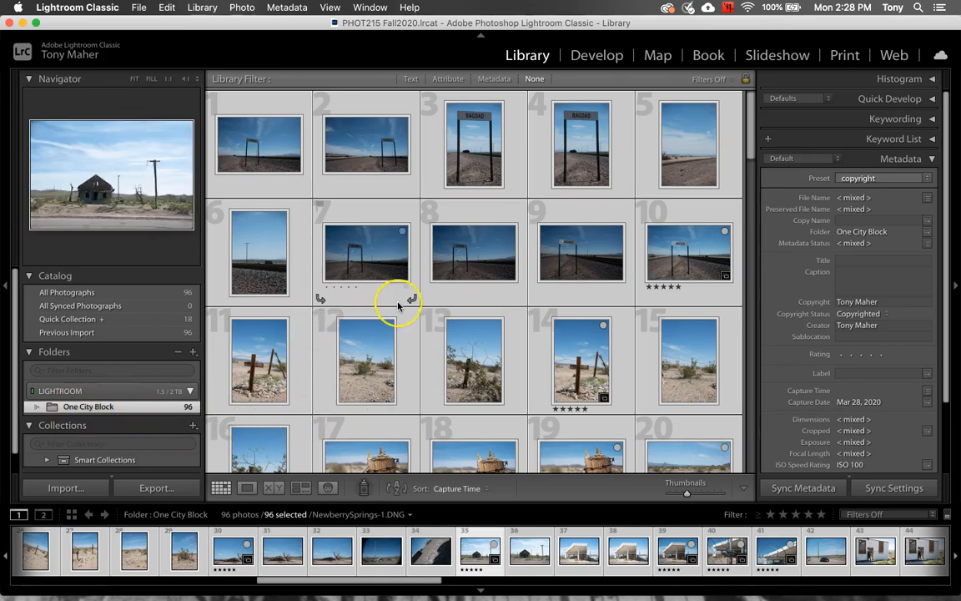
scroll(392, 303, "down", 15)
scroll(398, 306, "up", 15)
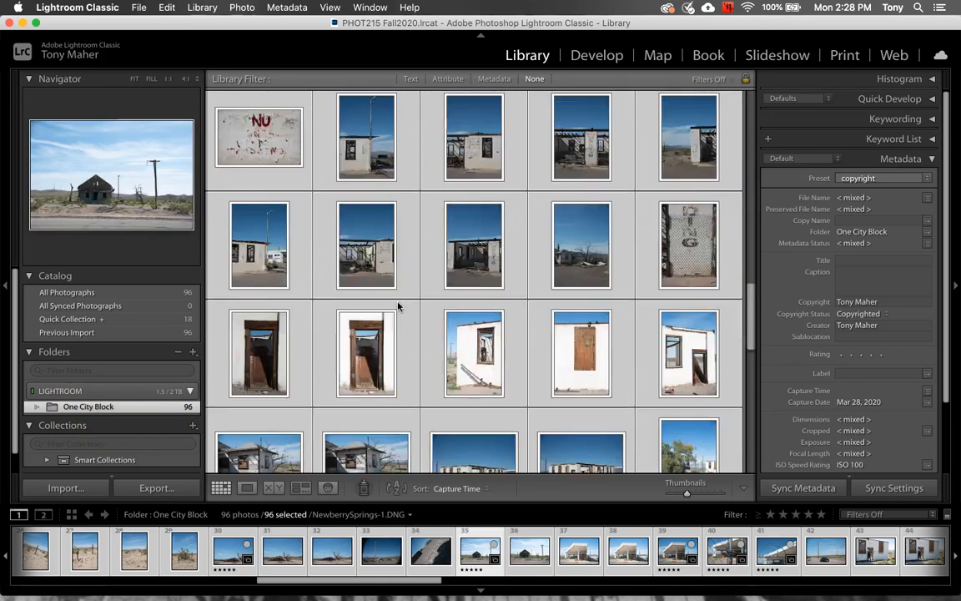
scroll(398, 306, "down", 15)
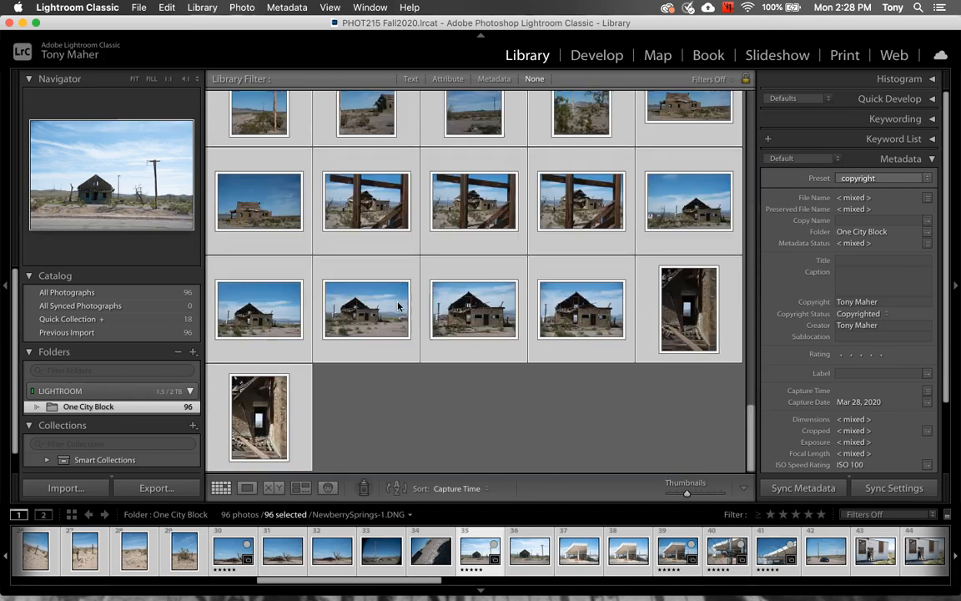
left_click(382, 423)
scroll(380, 417, "up", 3)
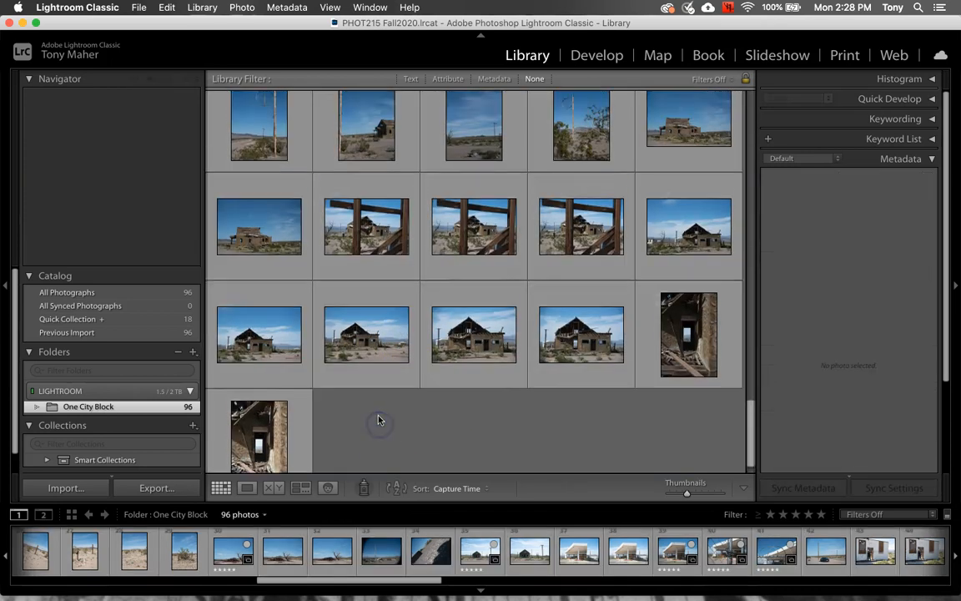
scroll(380, 417, "up", 10)
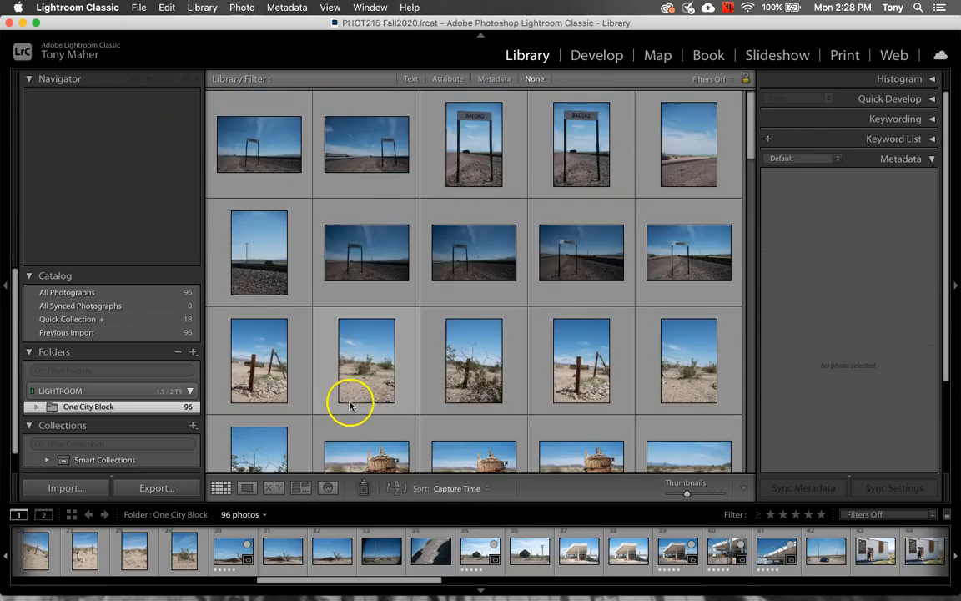
scroll(346, 400, "up", 1)
scroll(343, 399, "down", 3)
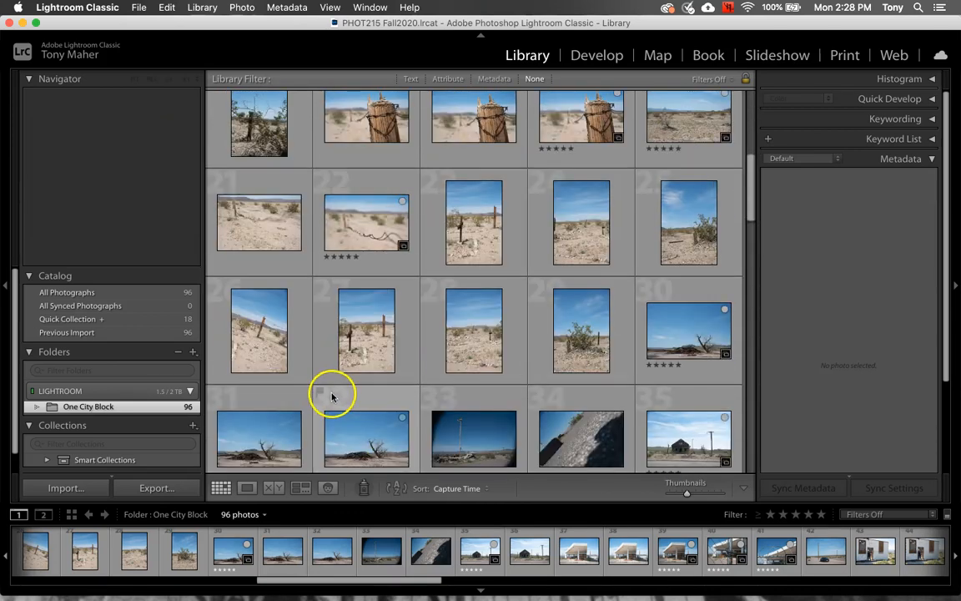
scroll(330, 397, "down", 5)
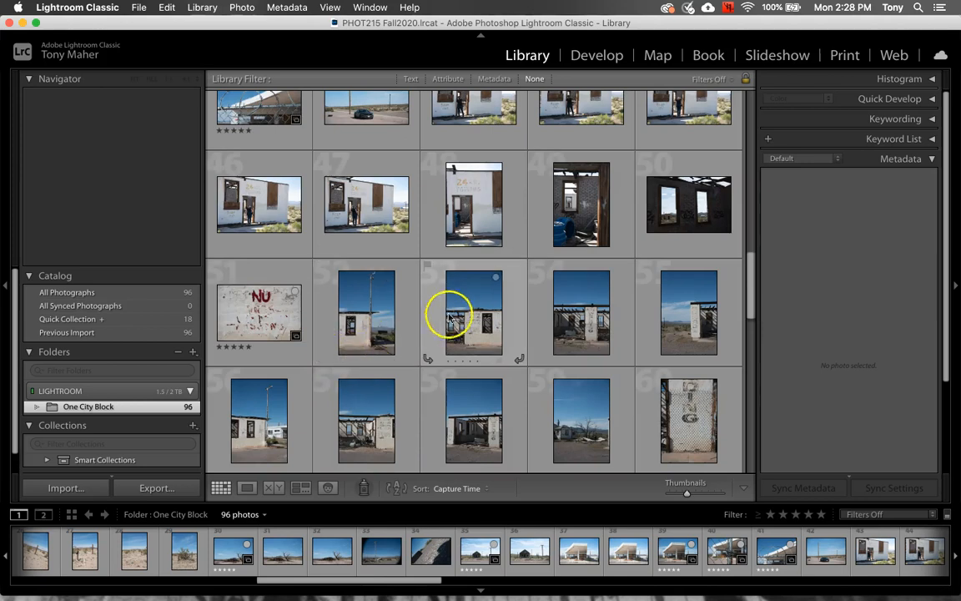
scroll(455, 313, "up", 7)
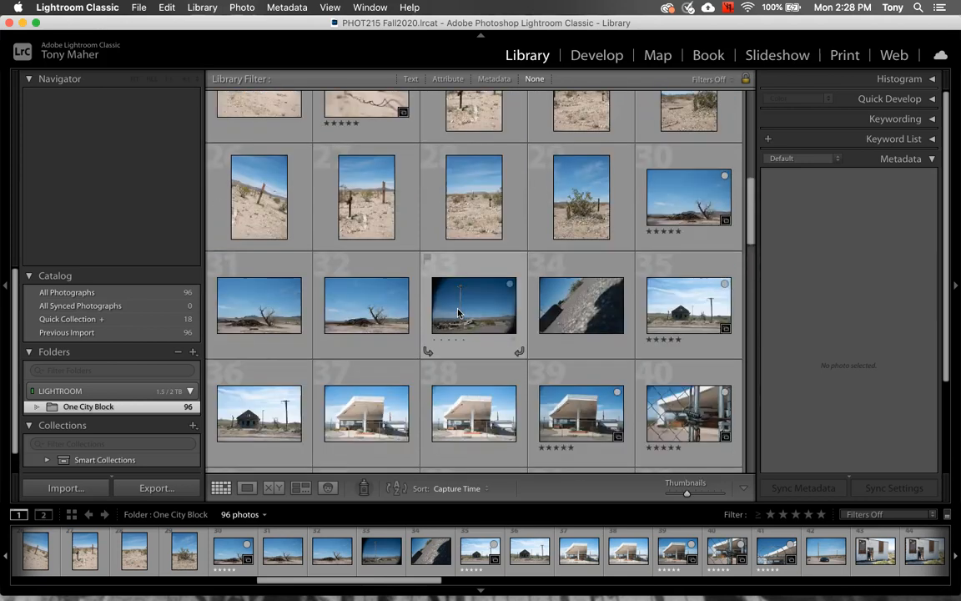
Create a subfolder named Bagdad inside the One City Block folder and expand the parent folder to show it
left_click(125, 408)
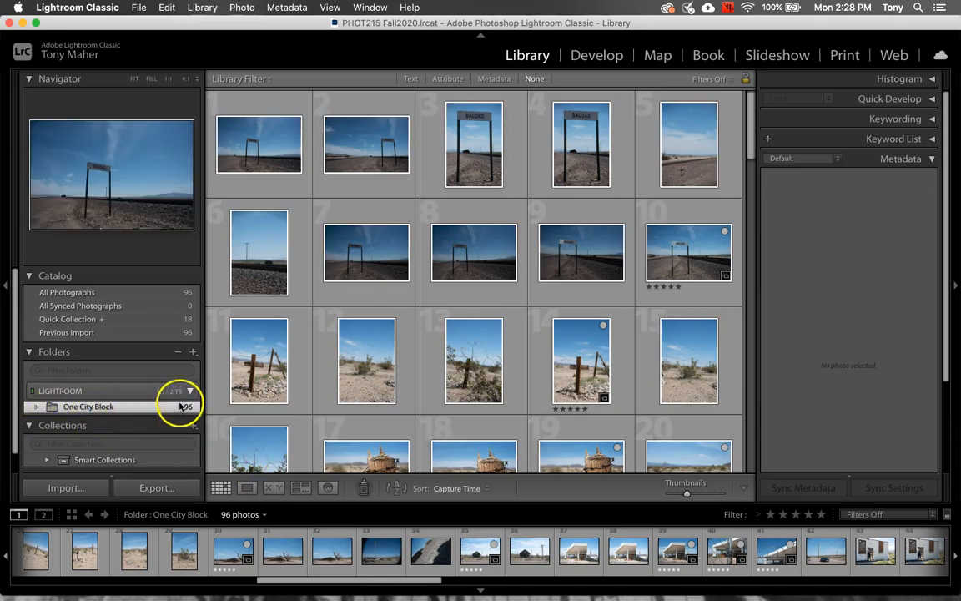
left_click(192, 355)
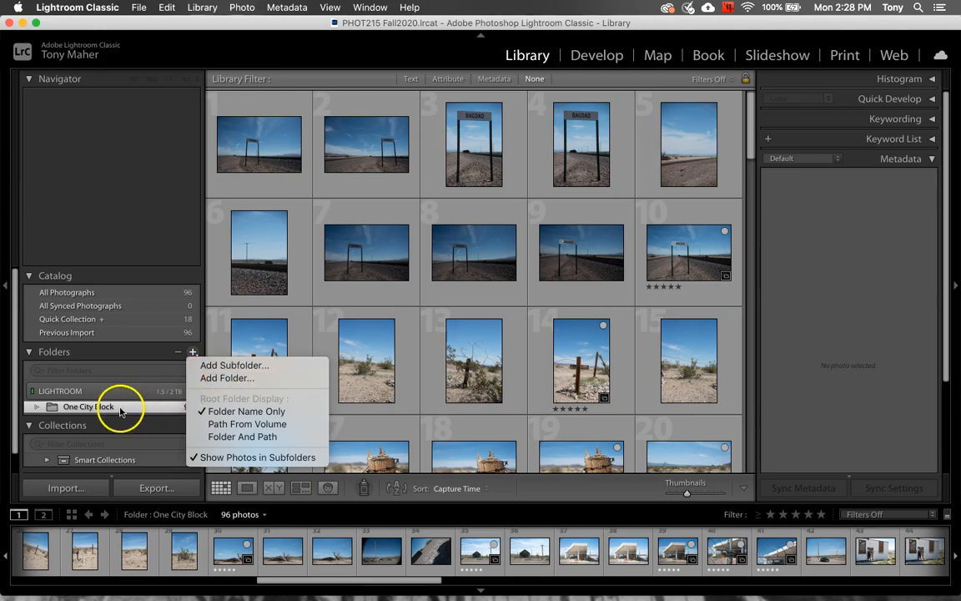
left_click(230, 367)
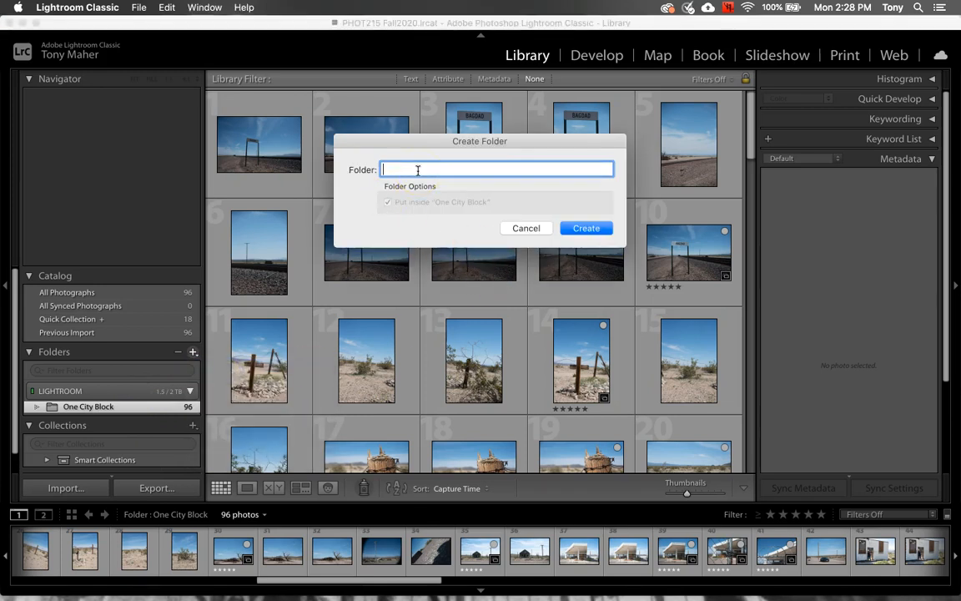
left_click(583, 230)
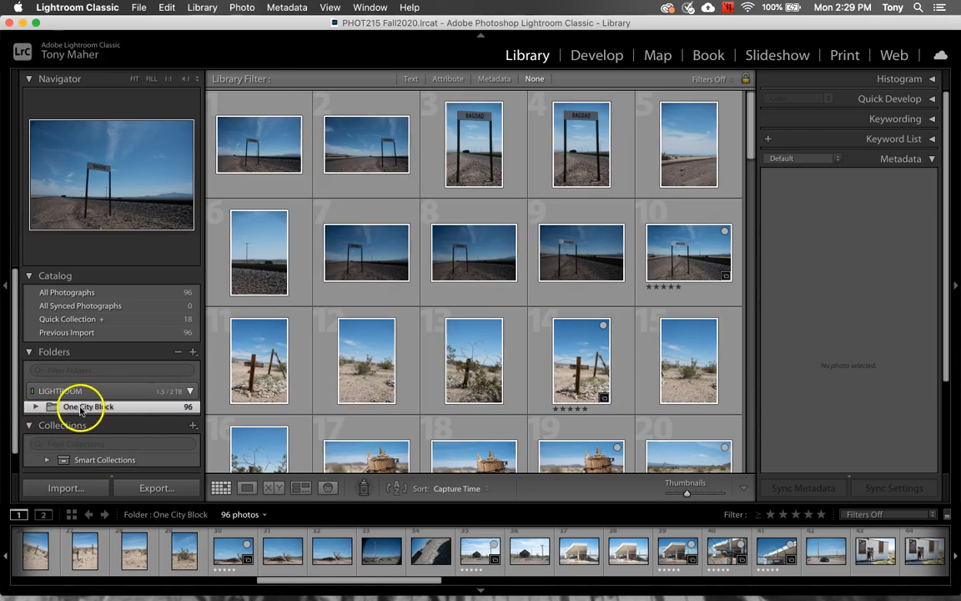
left_click(35, 406)
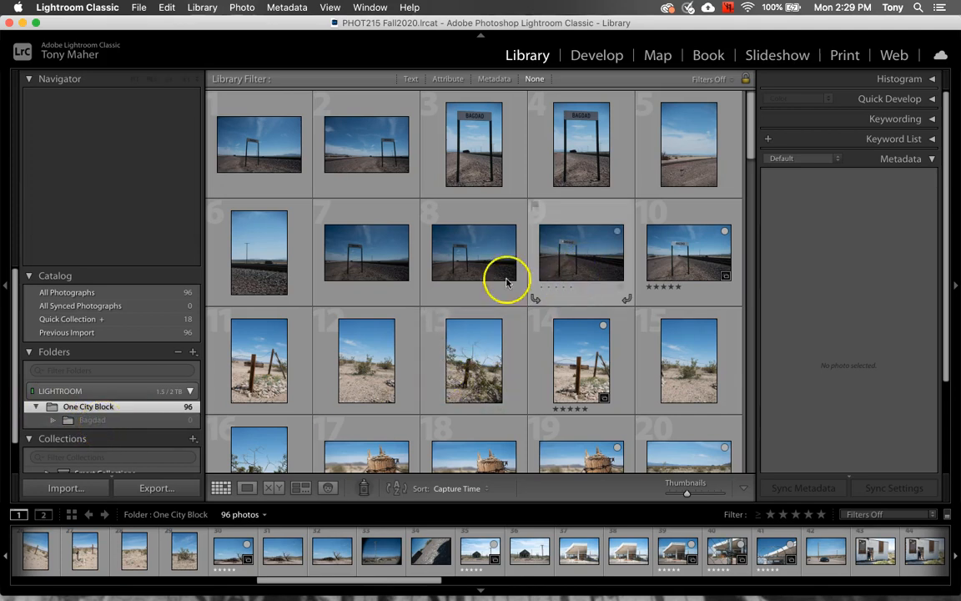
Select photos 1 through 32 and move them on disk into the Bagdad subfolder
left_click(257, 157)
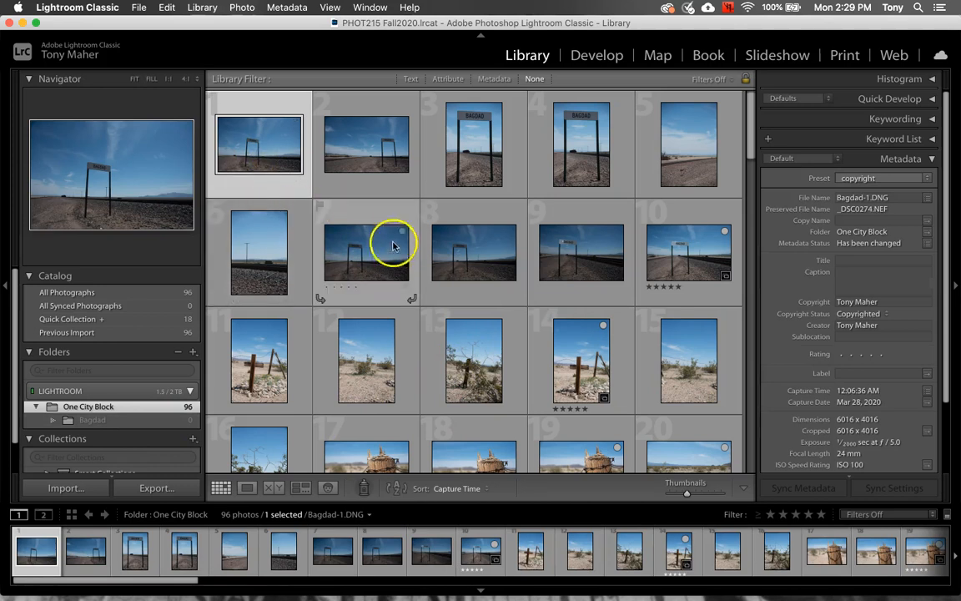
scroll(394, 244, "down", 10)
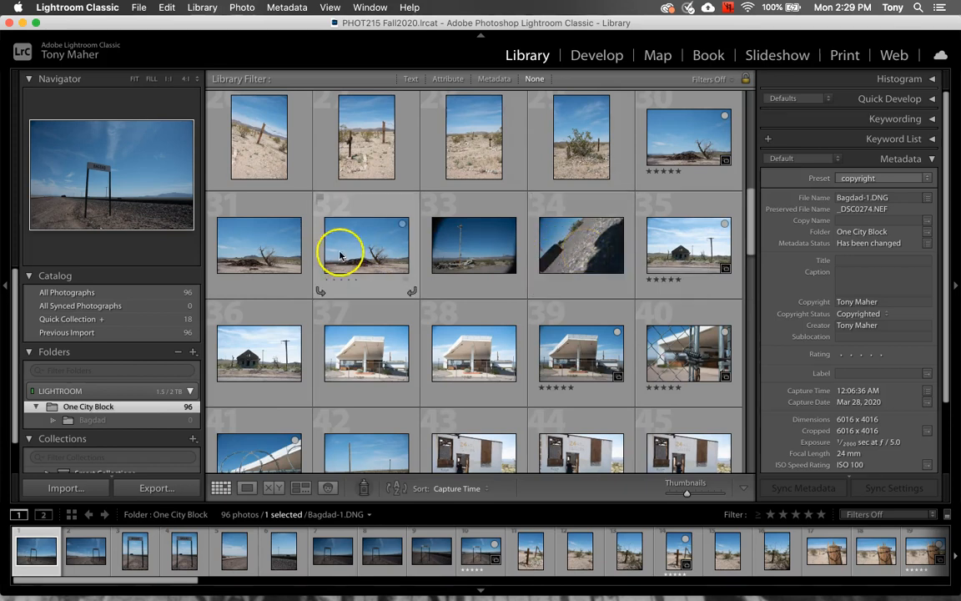
left_click(373, 251, "shift")
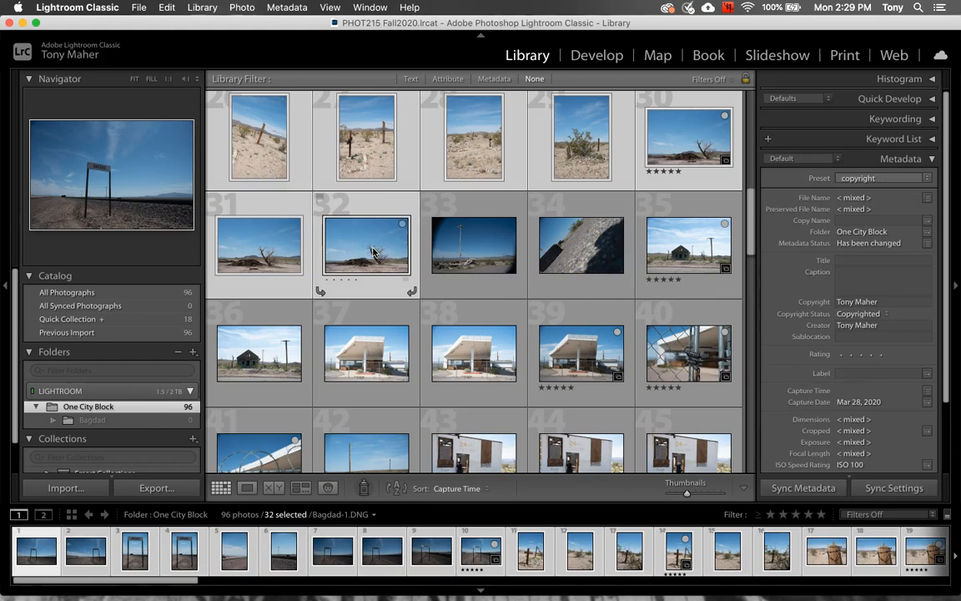
scroll(373, 250, "up", 10)
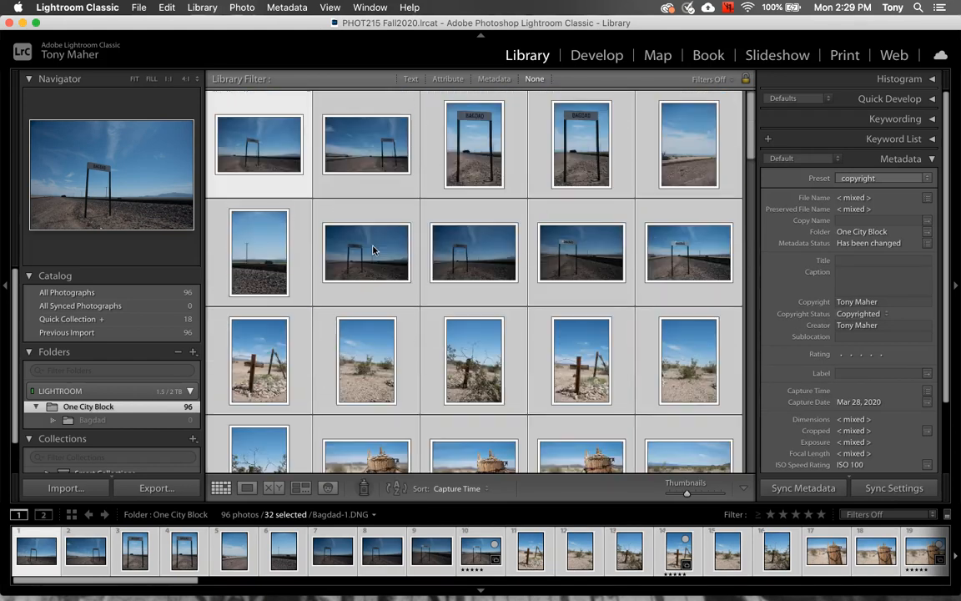
scroll(374, 250, "down", 5)
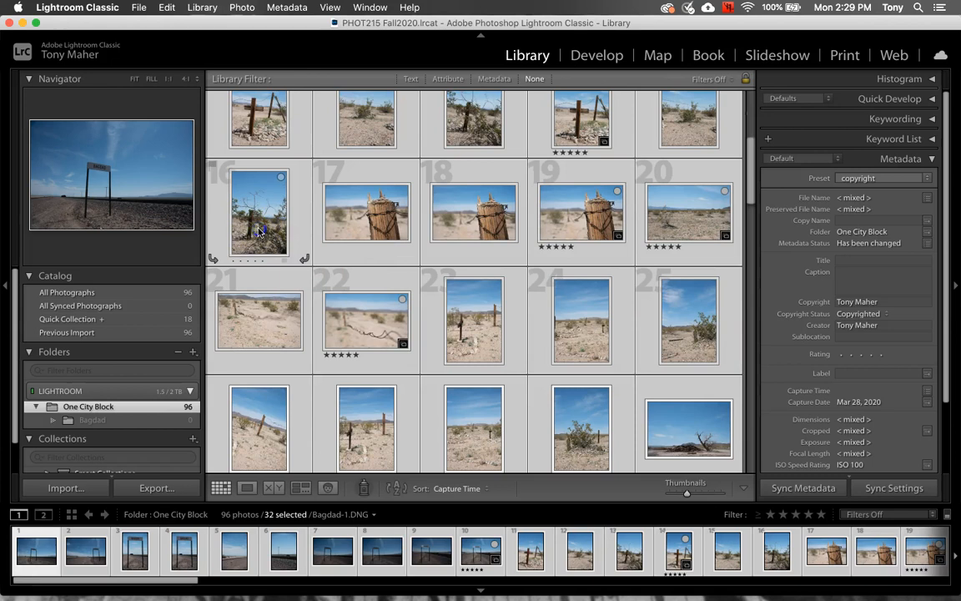
left_click_drag(258, 232, 91, 423)
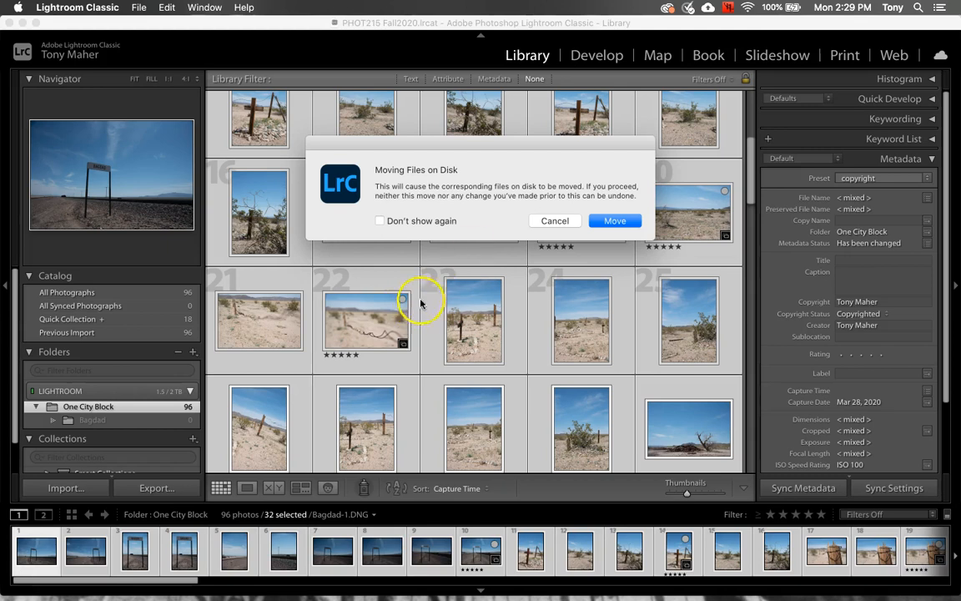
left_click(629, 222)
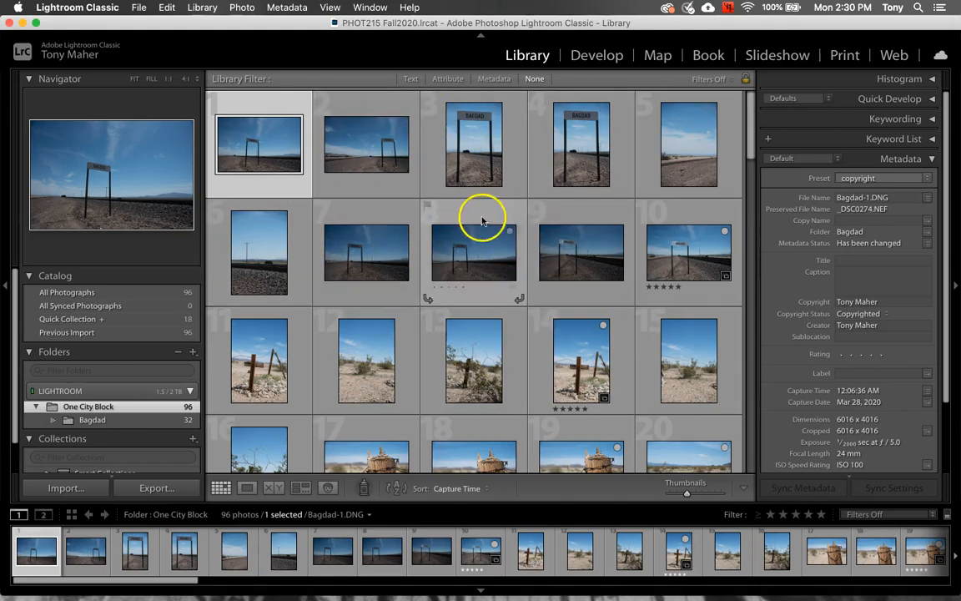
scroll(491, 253, "down", 10)
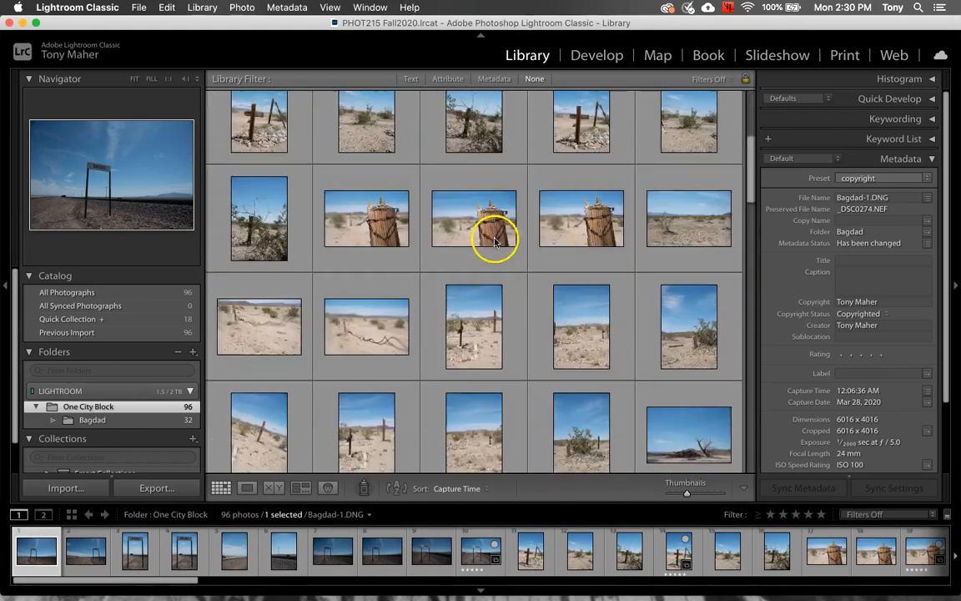
Check the photos stored in the Bagdad and Newberry Springs subfolders of One City Block
scroll(495, 223, "up", 10)
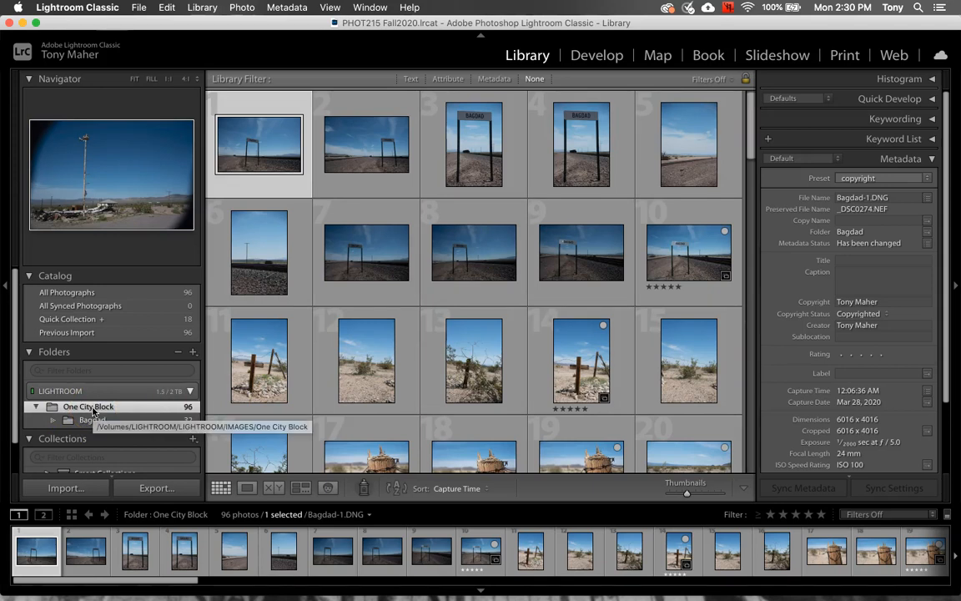
left_click(92, 420)
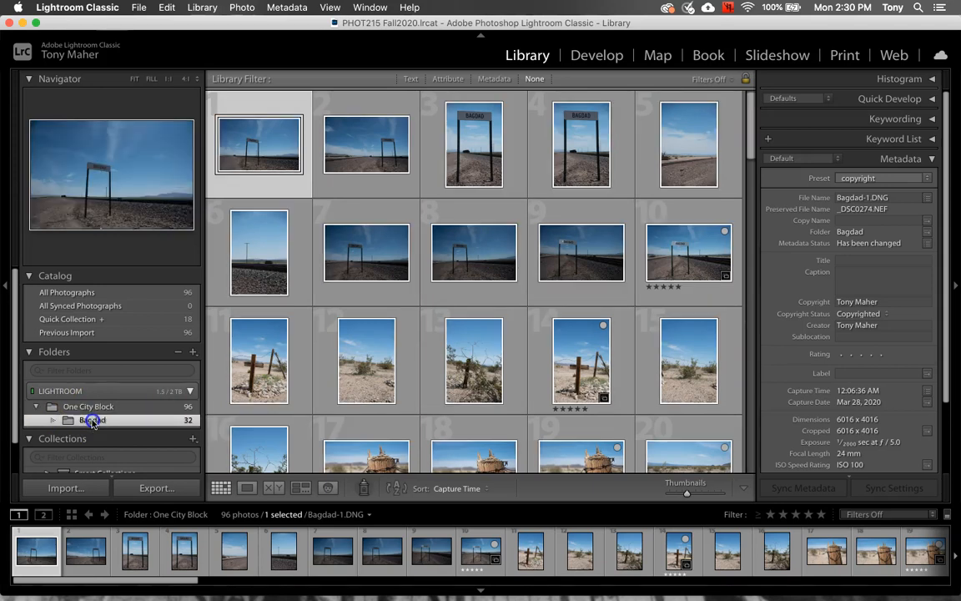
scroll(461, 325, "down", 5)
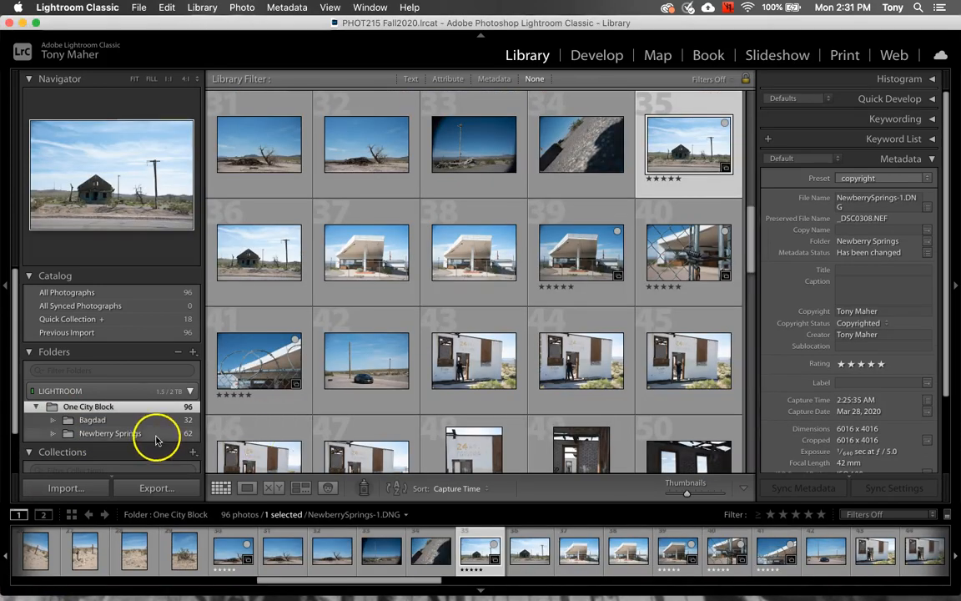
left_click(98, 421)
left_click(104, 434)
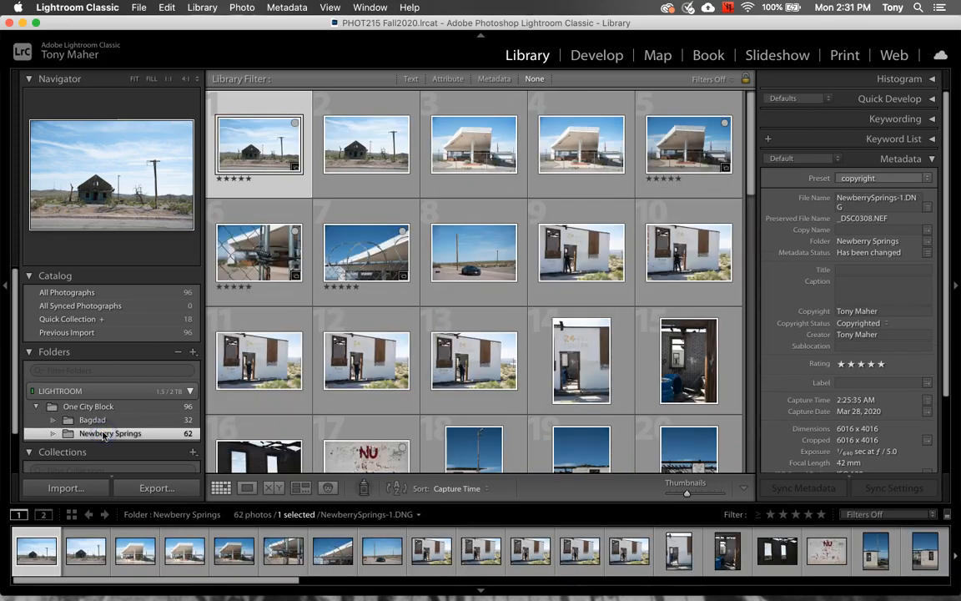
left_click(129, 422)
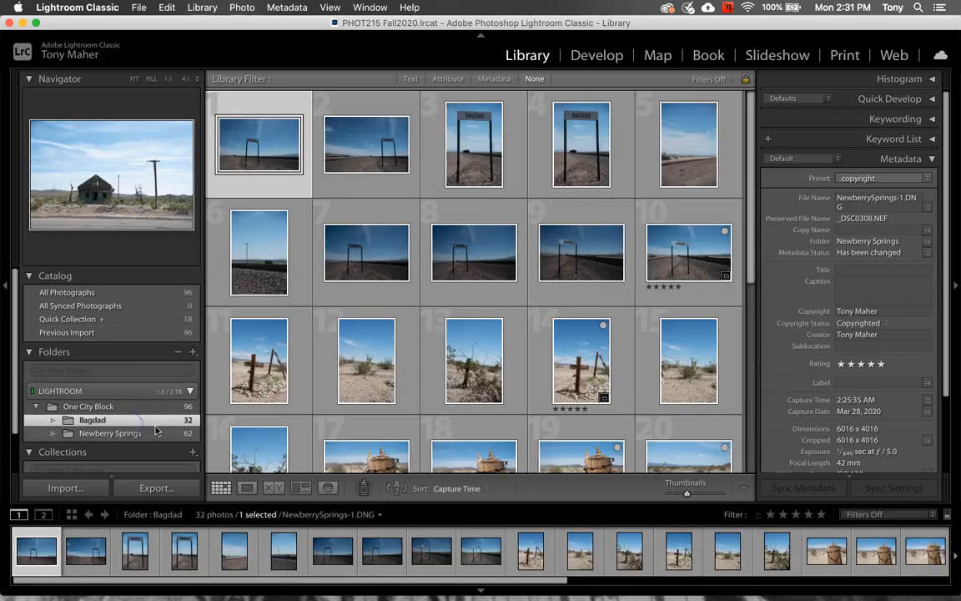
Compare the Quick Collection photos with the full set of photos in the One City Block folder
left_click(127, 318)
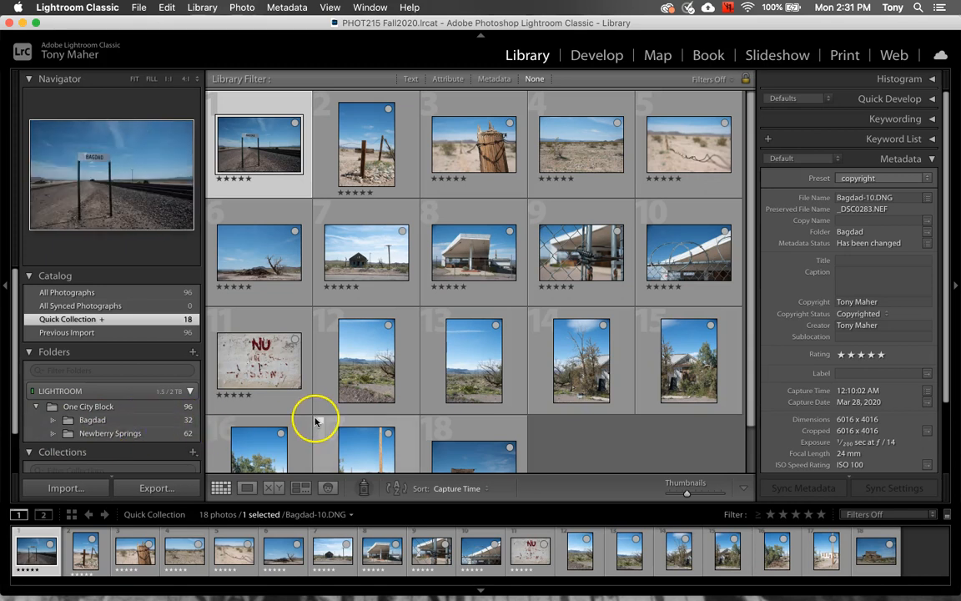
left_click(117, 408)
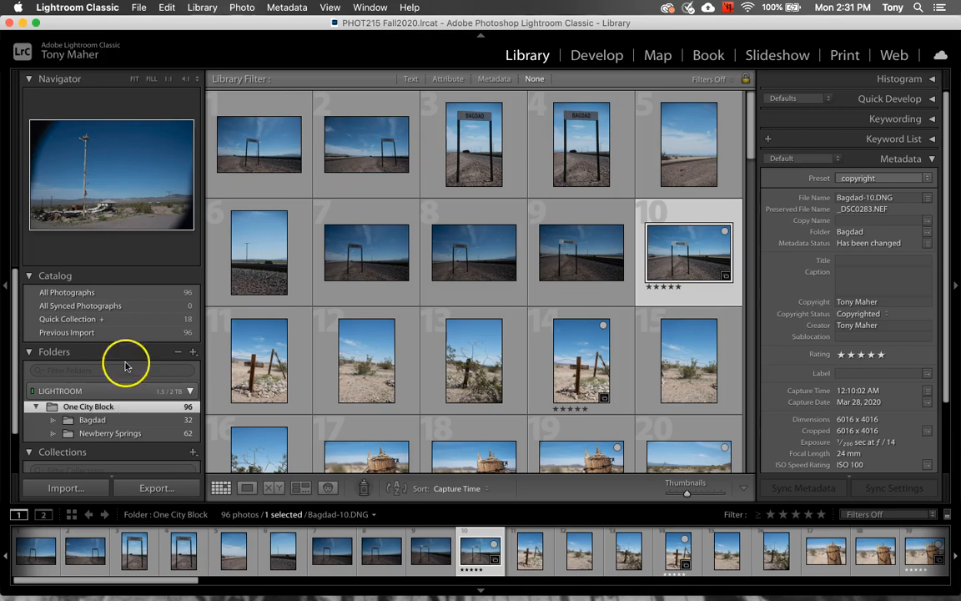
left_click(126, 320)
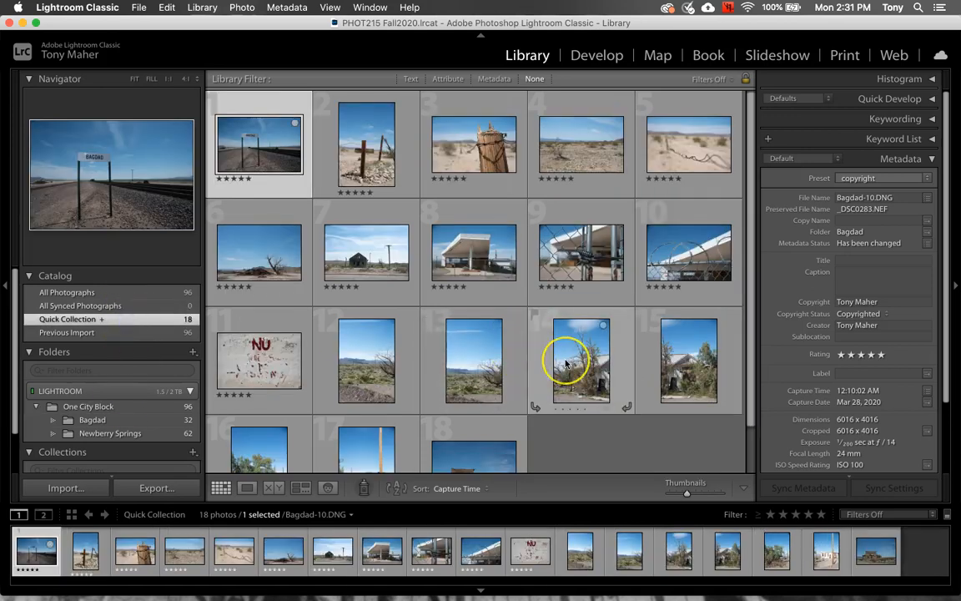
scroll(568, 361, "down", 2)
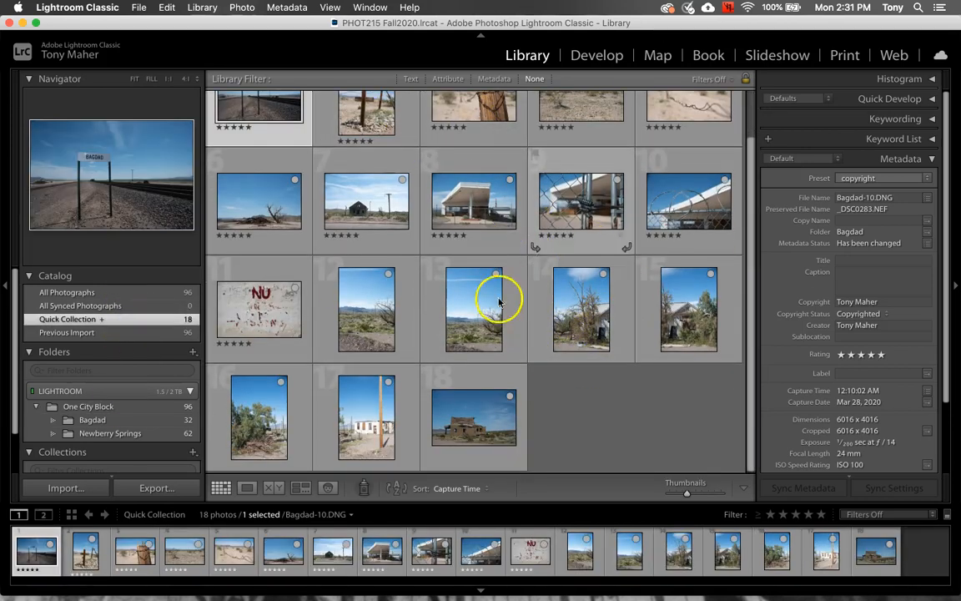
scroll(476, 317, "up", 2)
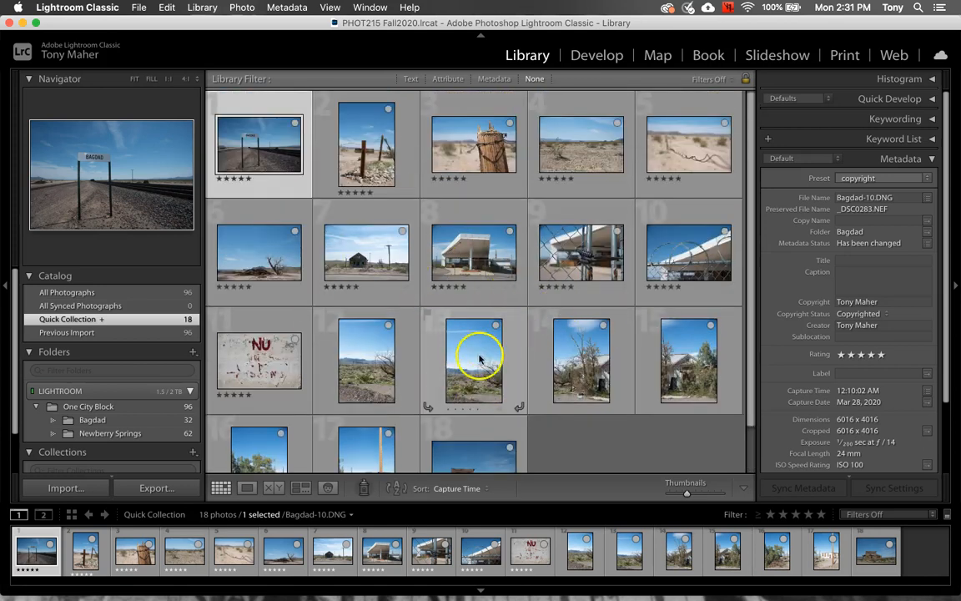
left_click(129, 408)
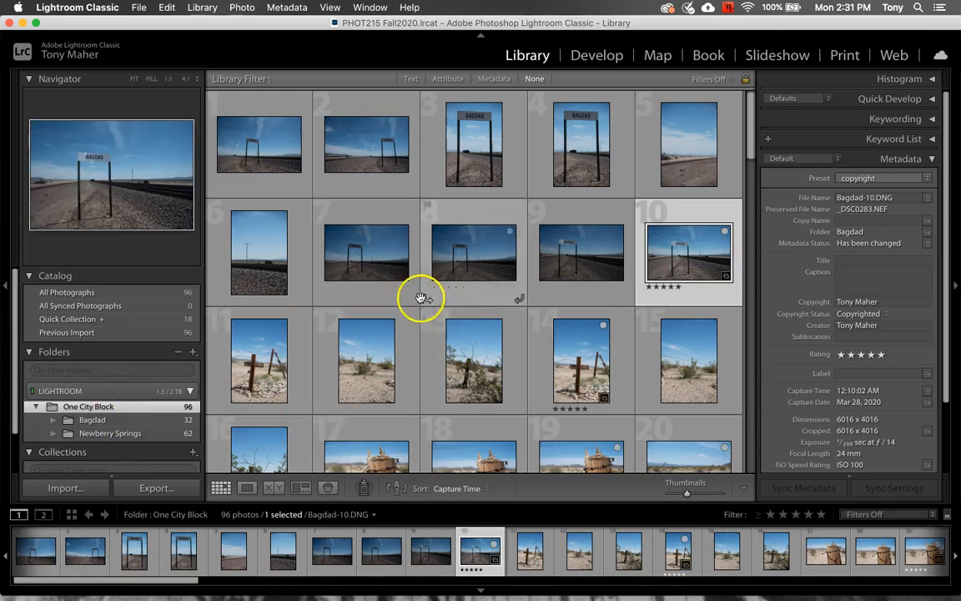
scroll(499, 361, "down", 10)
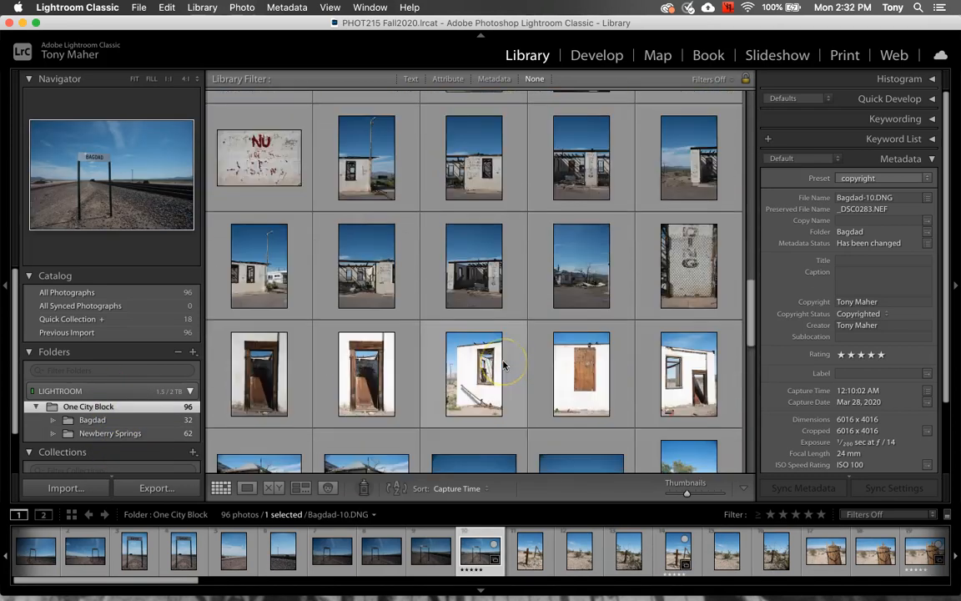
scroll(503, 364, "down", 10)
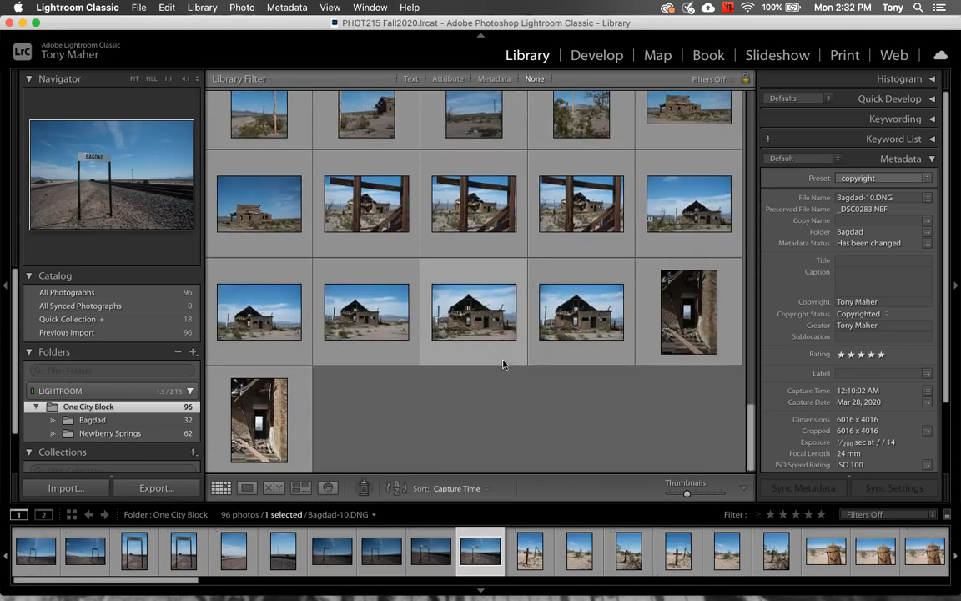
scroll(504, 364, "up", 10)
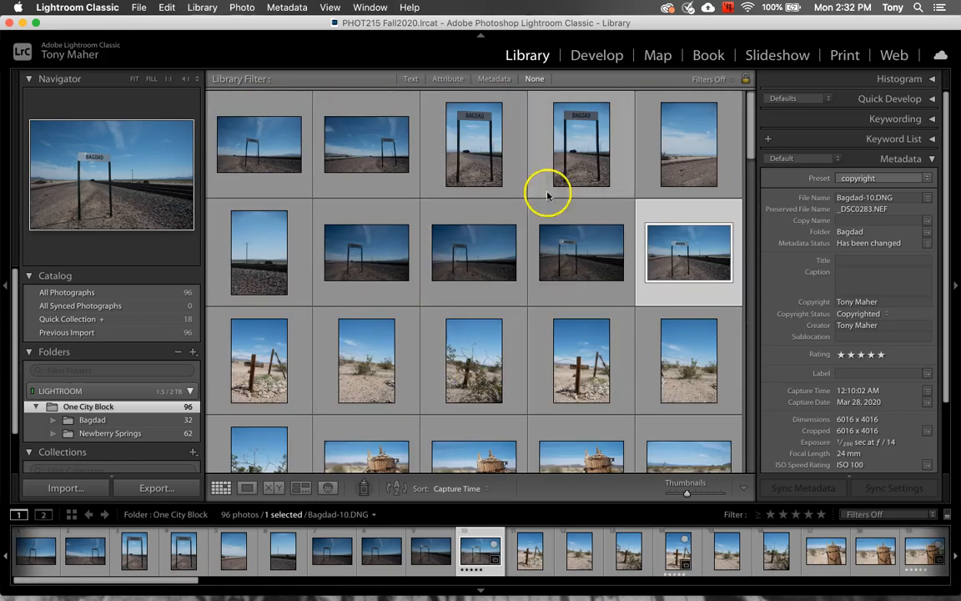
Filter the One City Block photos by rating to show only those with five stars
left_click(723, 80)
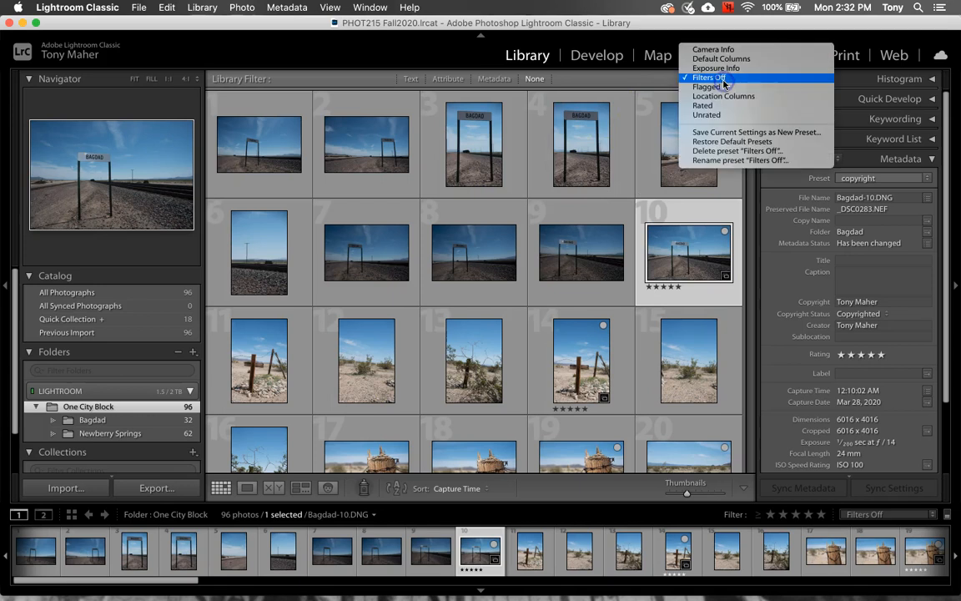
left_click(707, 105)
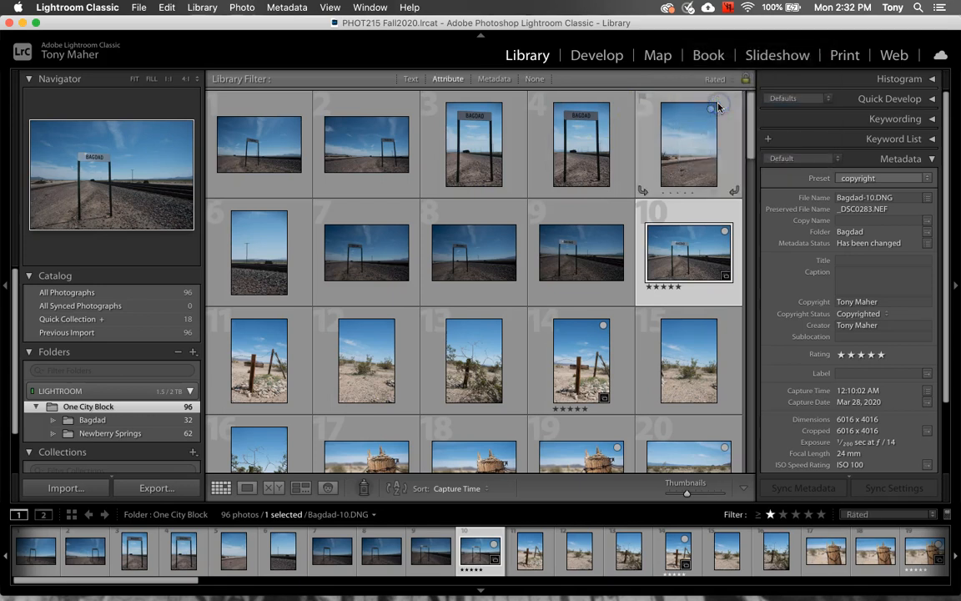
left_click(552, 96)
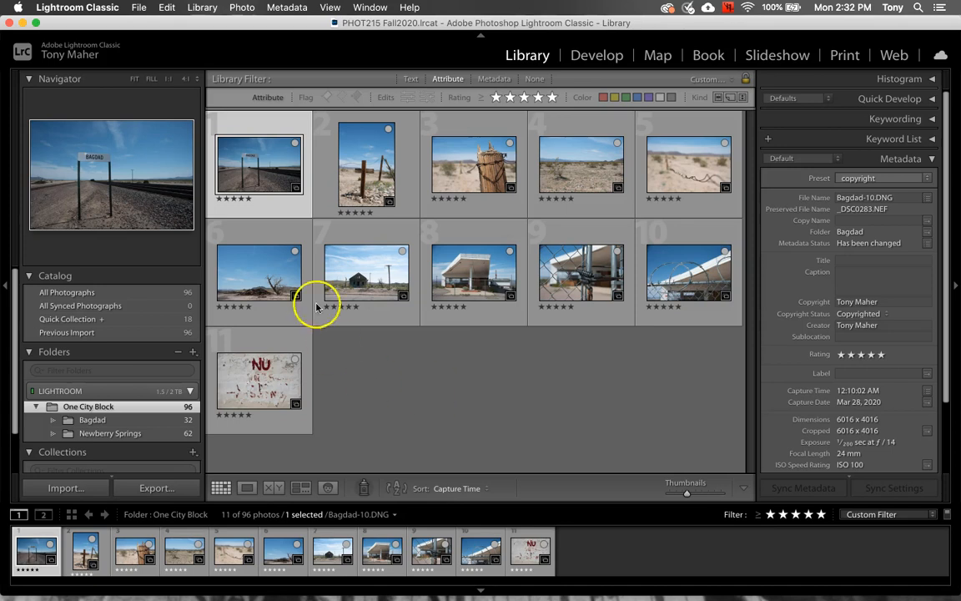
Create a Top Picks subfolder inside One City Block and move all the filtered five-star photos on disk into it
left_click(267, 401, "shift")
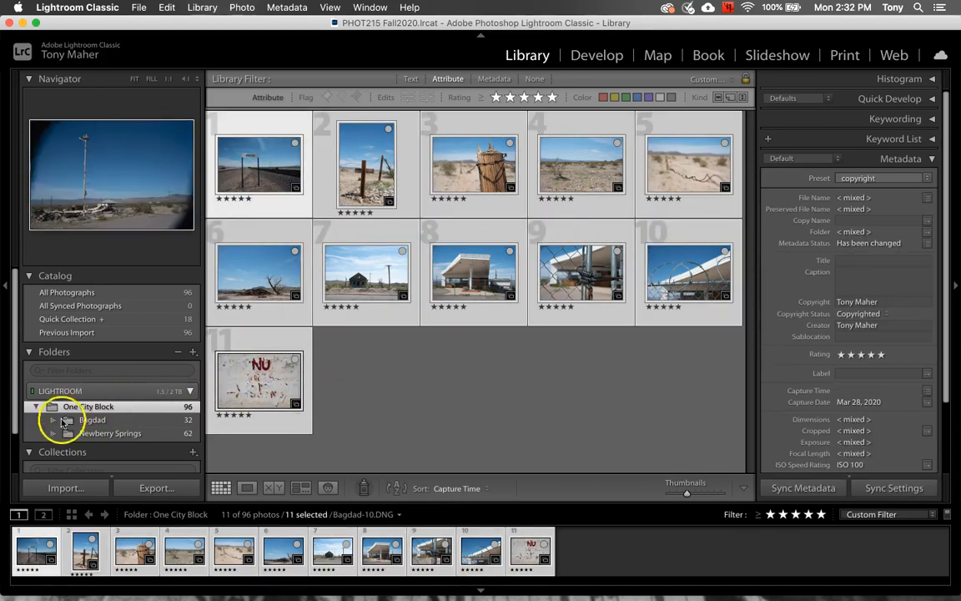
left_click(193, 355)
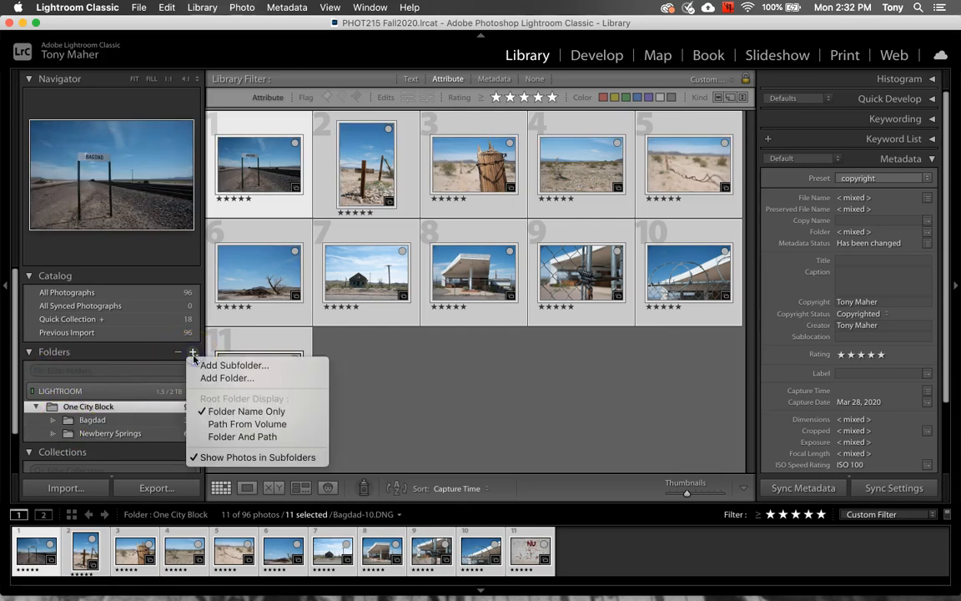
left_click(196, 364)
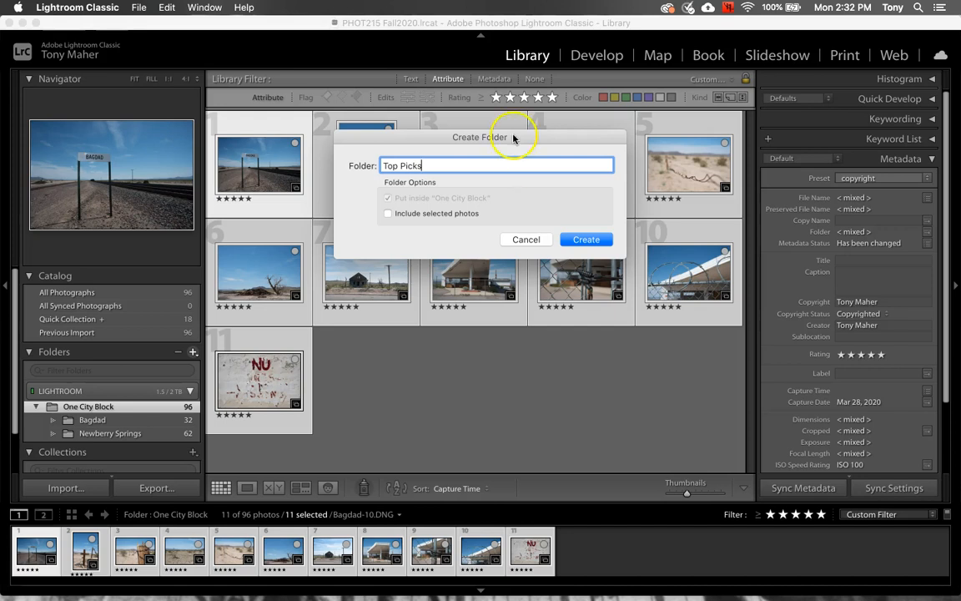
left_click(612, 240)
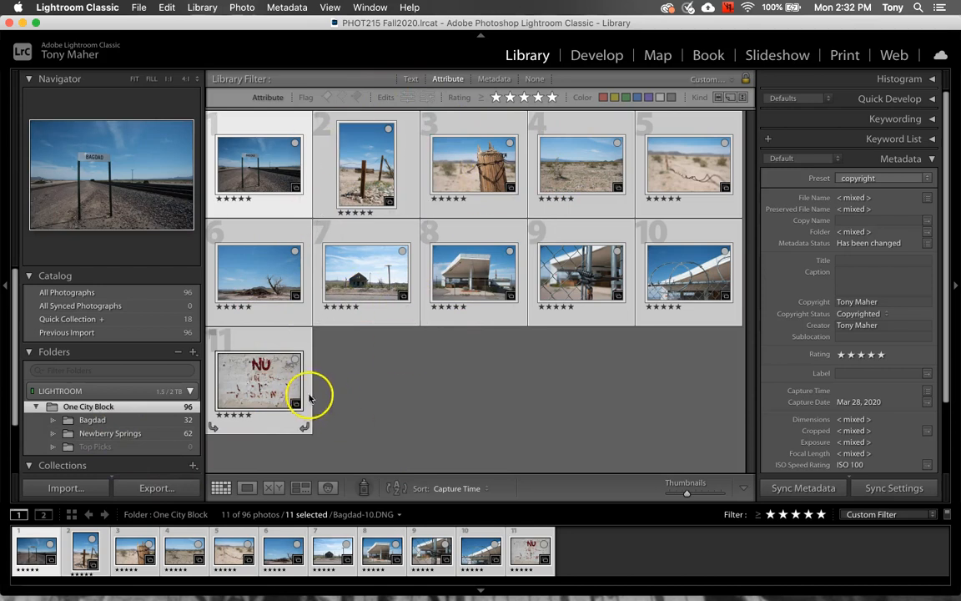
left_click_drag(247, 389, 98, 453)
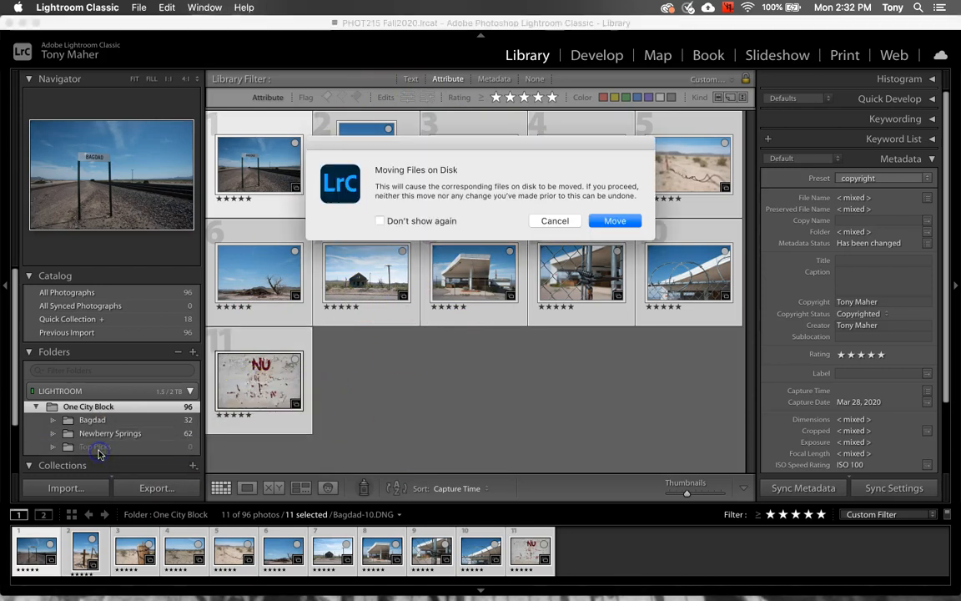
left_click(615, 220)
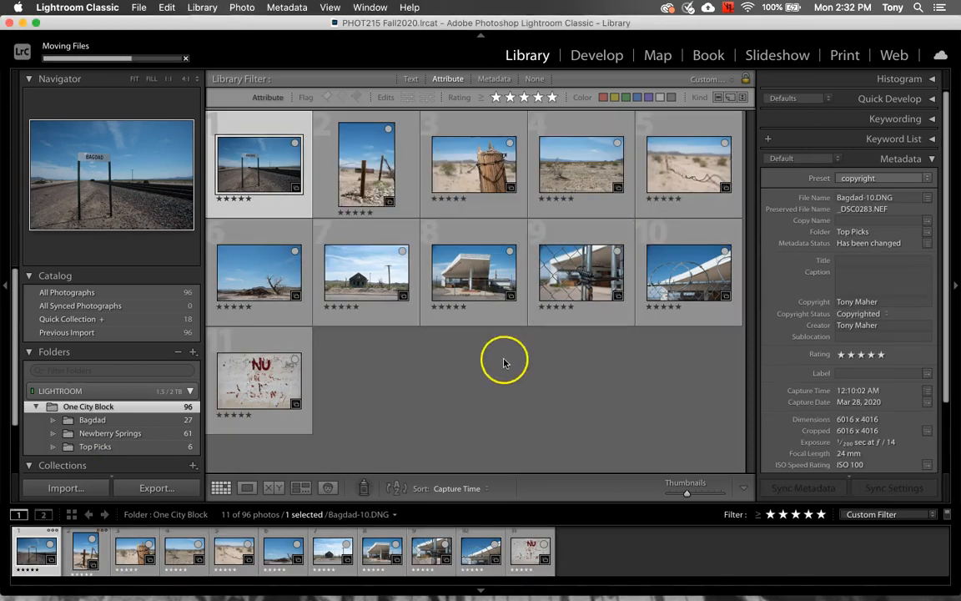
Review the contents of the Top Picks and Newberry Springs subfolders and of the parent One City Block folder
left_click(129, 449)
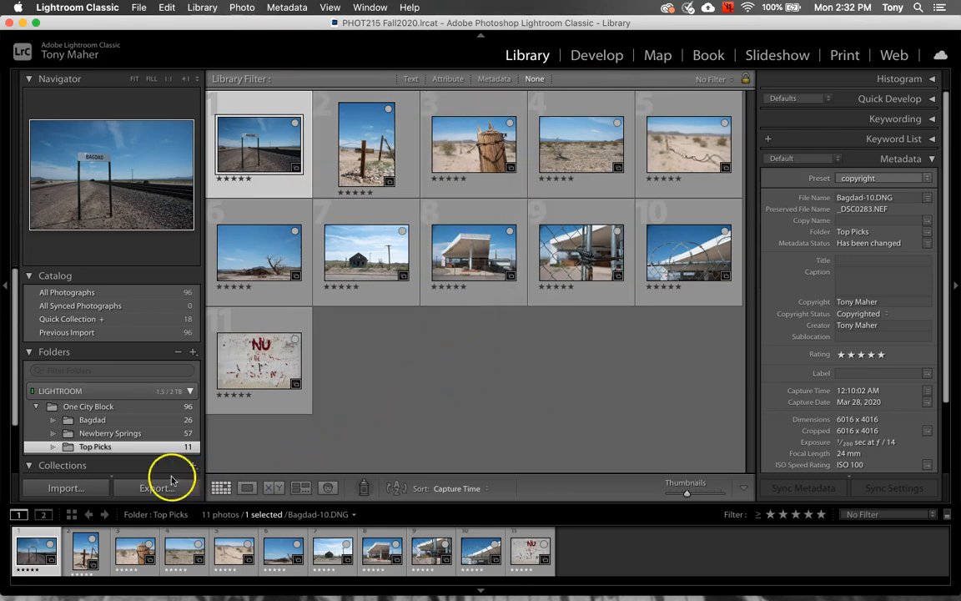
left_click(123, 434)
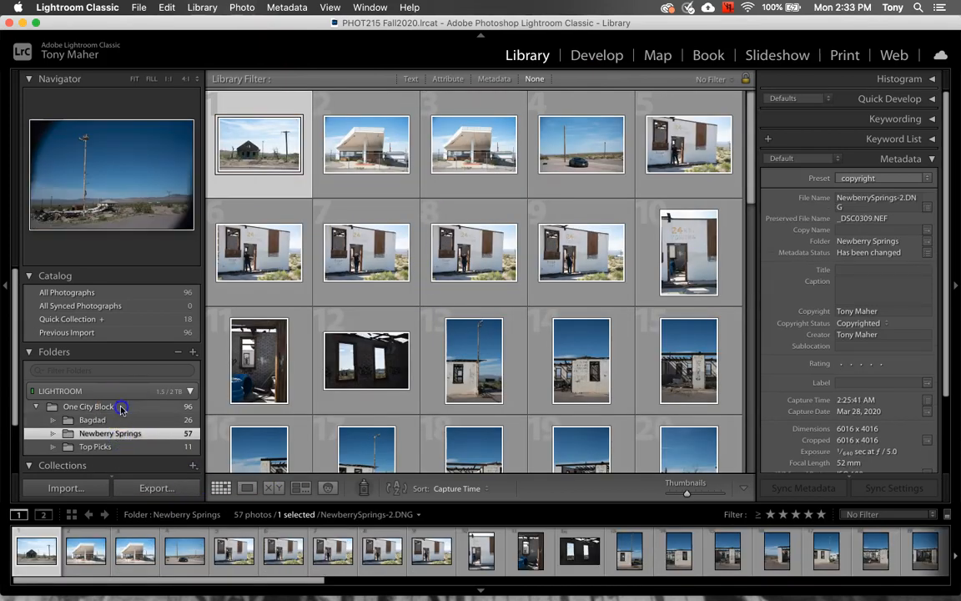
left_click(121, 408)
scroll(484, 244, "up", 5)
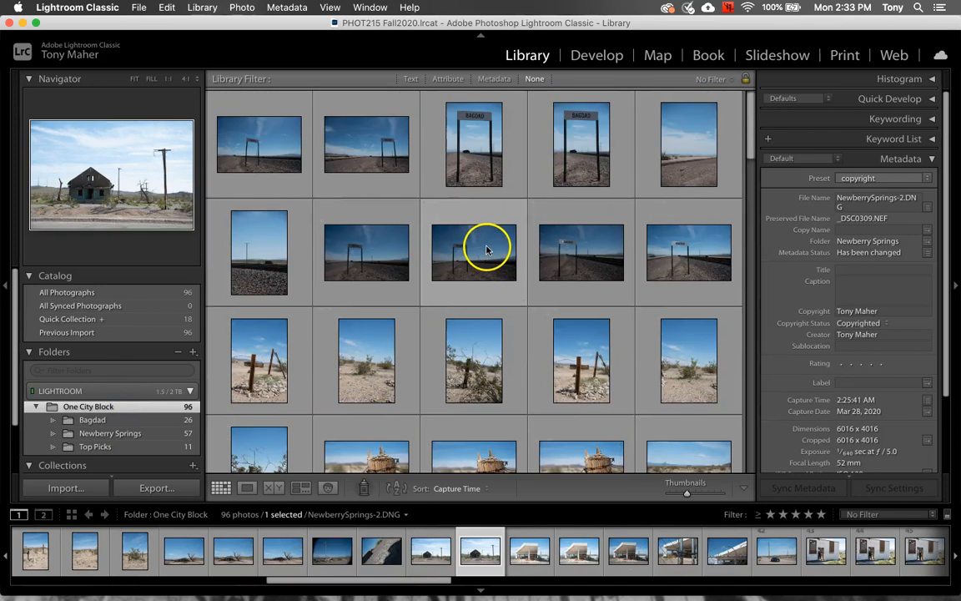
scroll(138, 429, "down", 1)
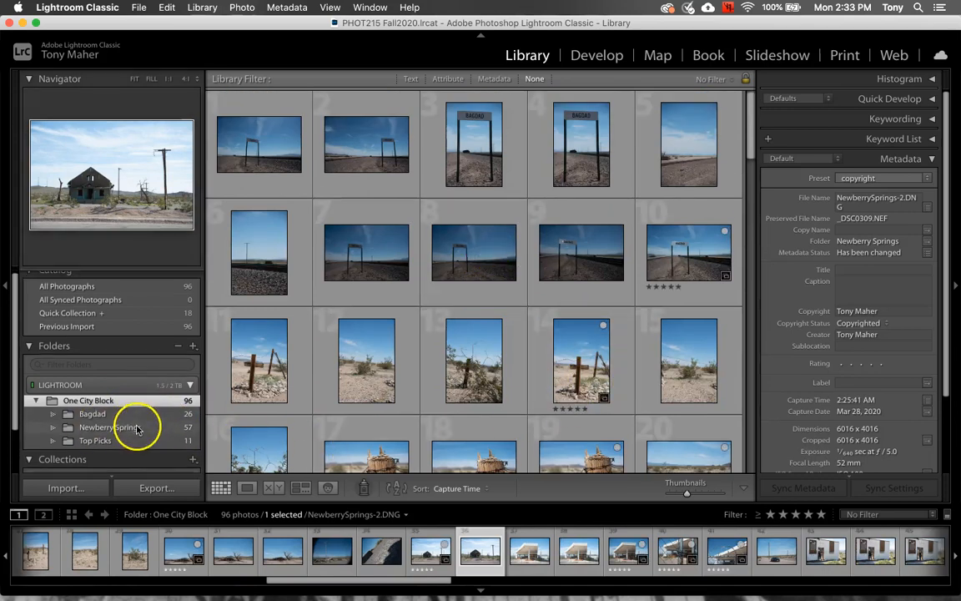
scroll(131, 413, "down", 5)
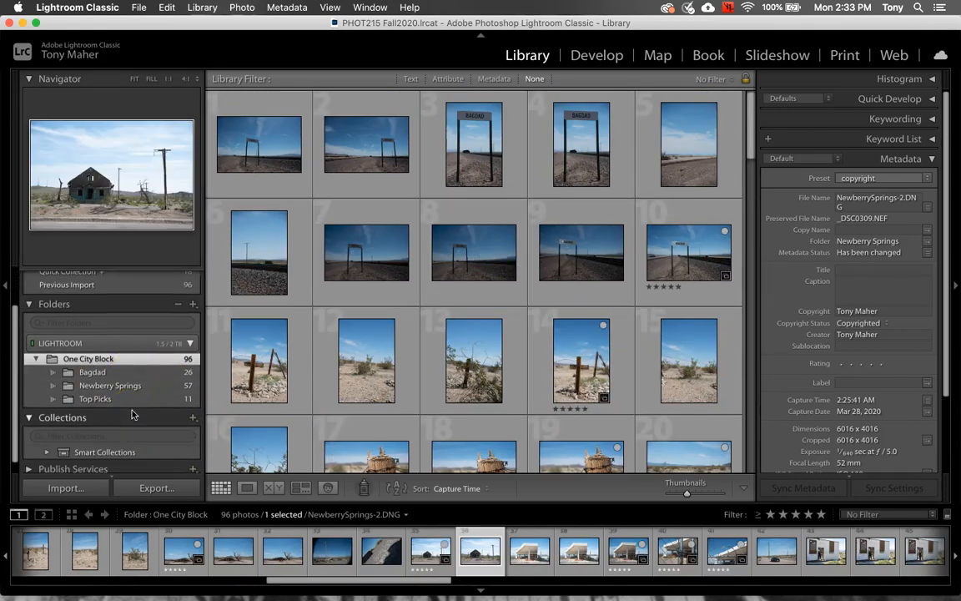
left_click(124, 399)
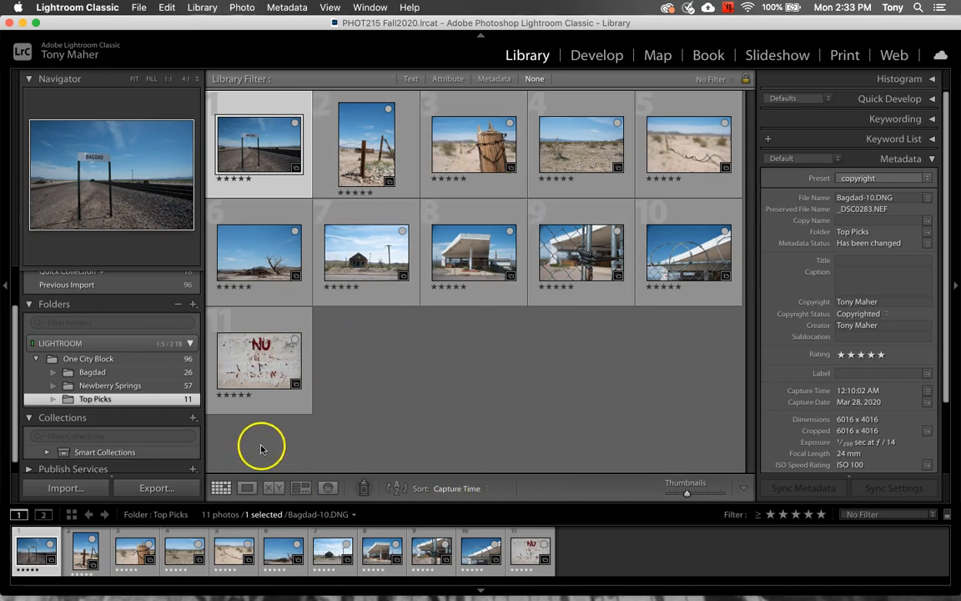
scroll(116, 405, "up", 3)
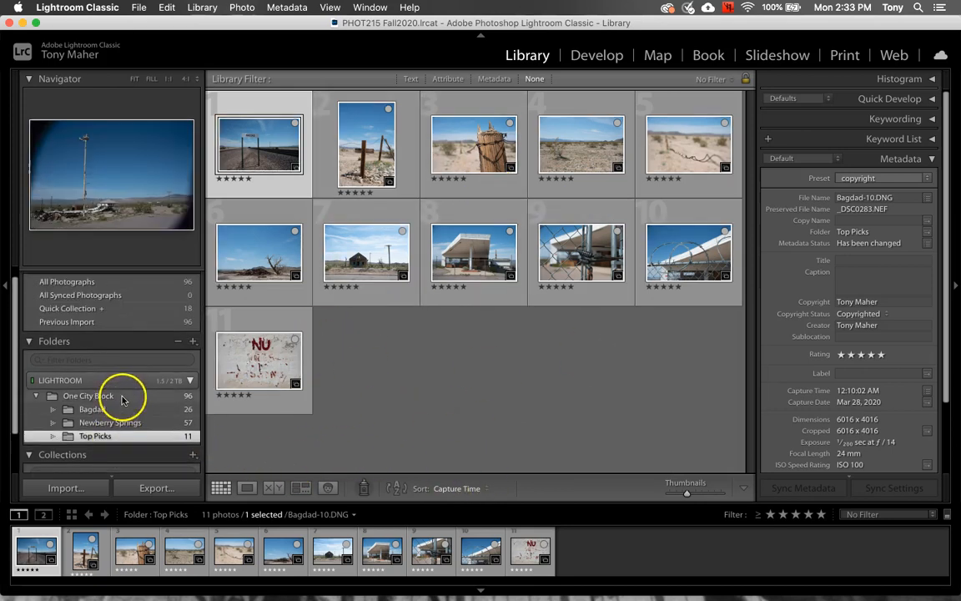
scroll(119, 400, "up", 2)
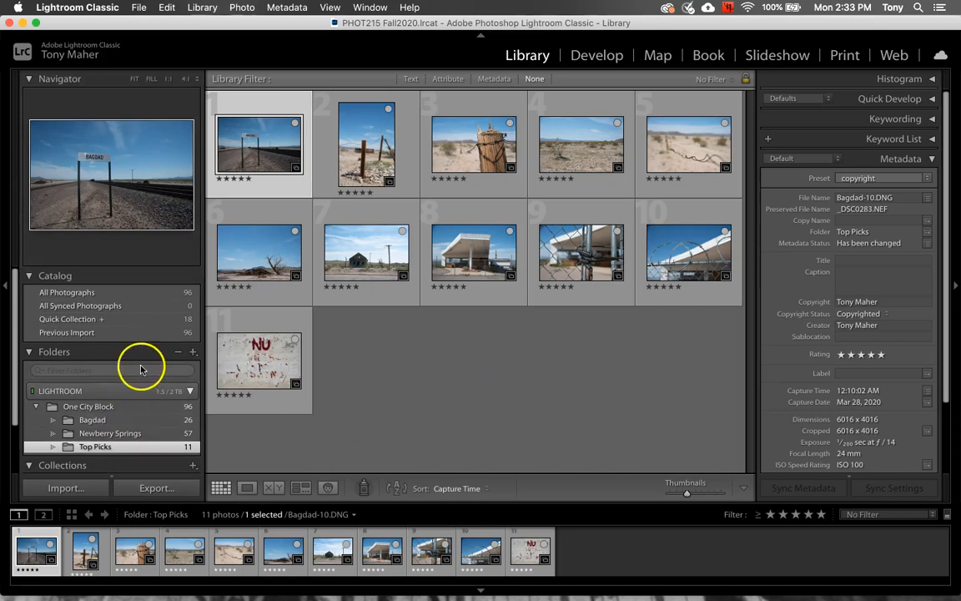
left_click(118, 407)
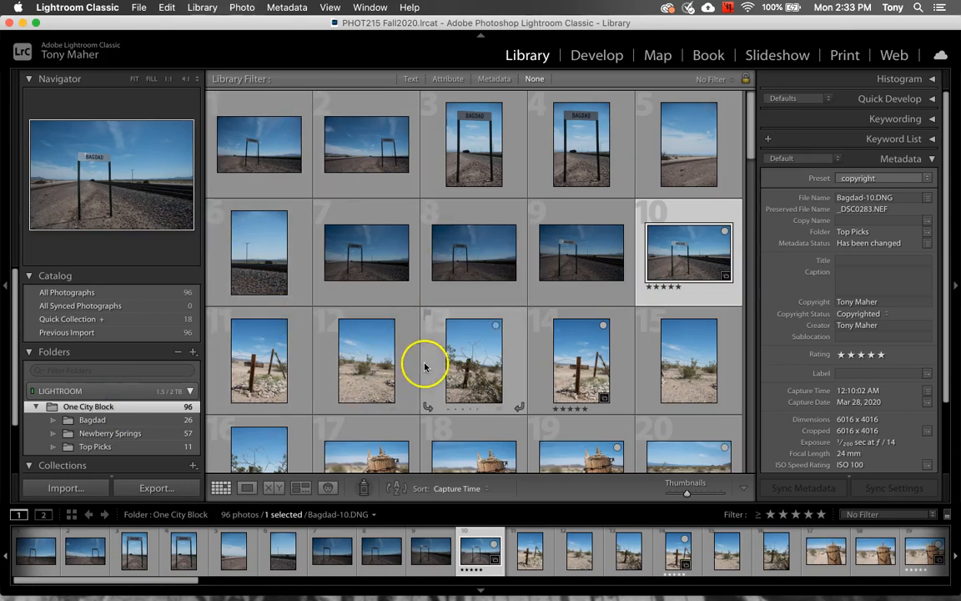
Start a photo import and choose the PHOT215 folder inside IMAGES on the LIGHTROOM drive as the source
left_click(63, 489)
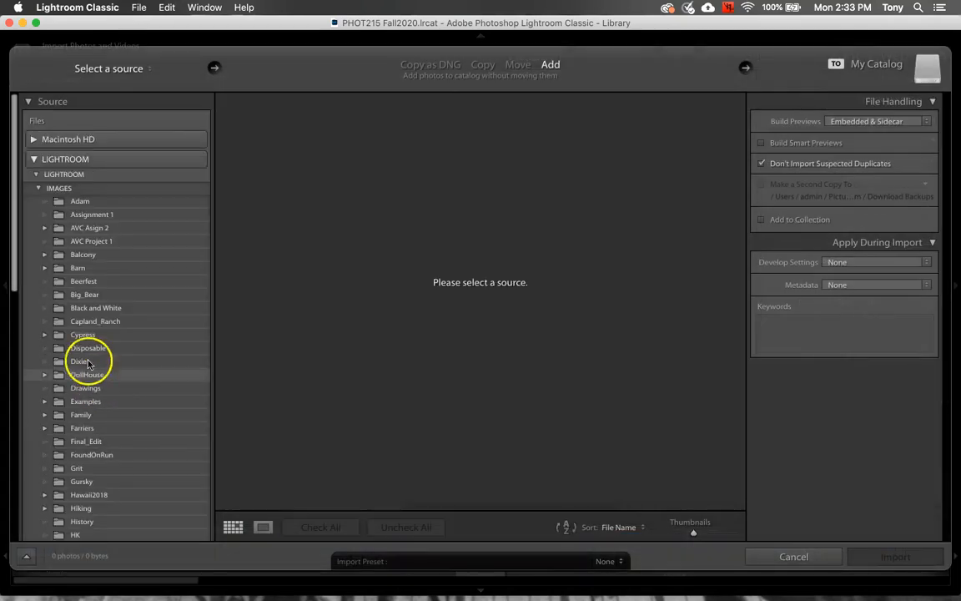
left_click(33, 160)
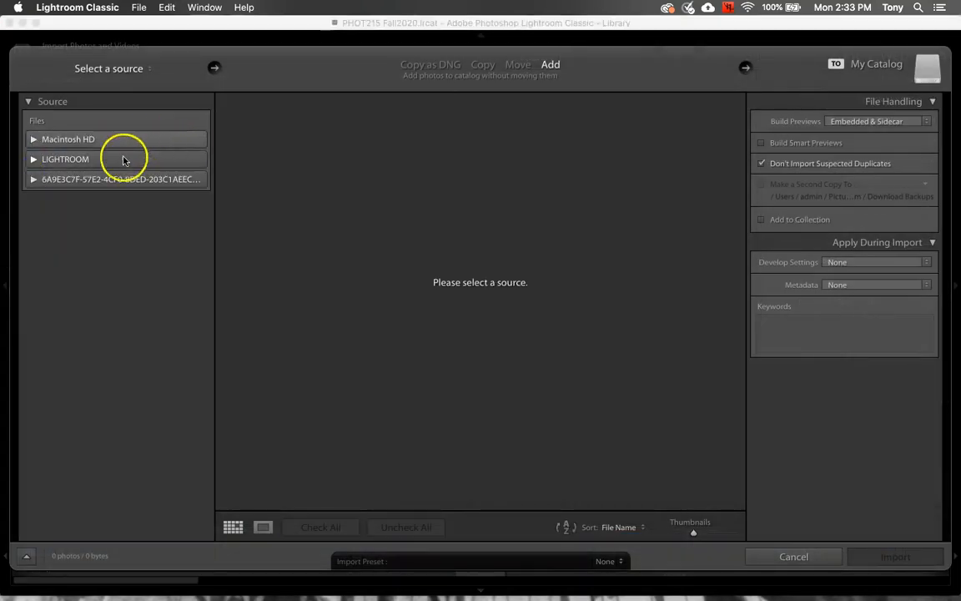
left_click(33, 160)
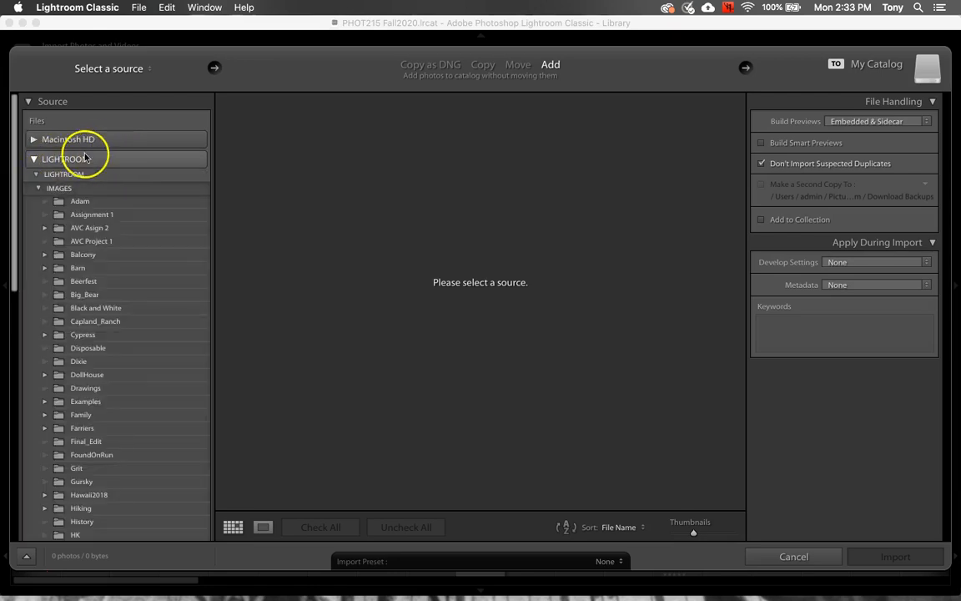
left_click(38, 190)
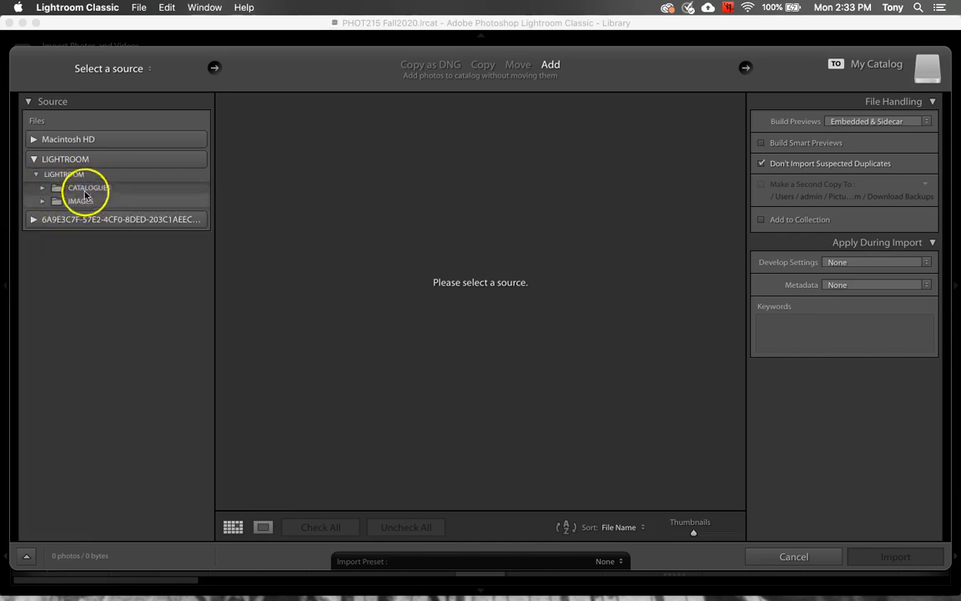
left_click(43, 202)
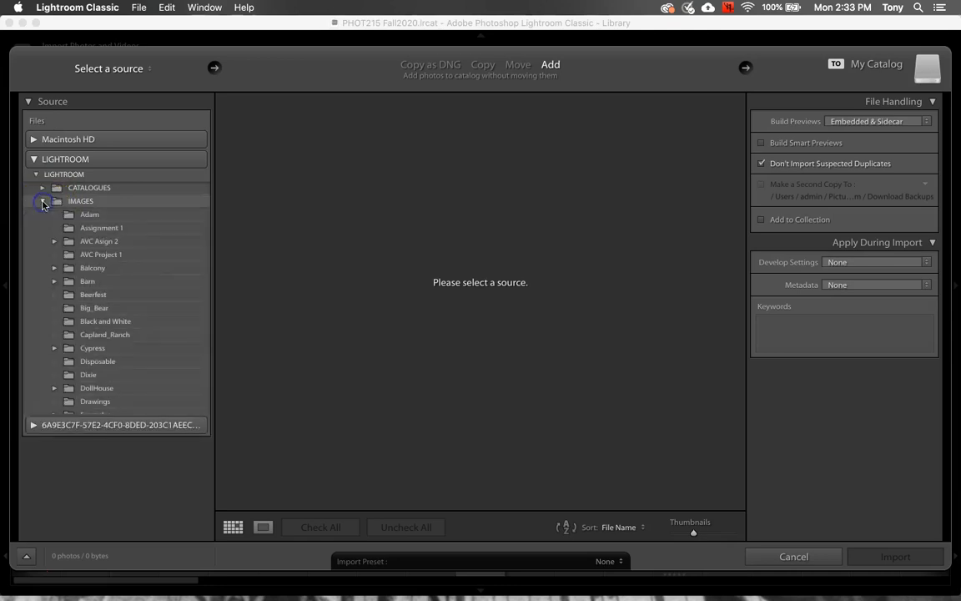
scroll(146, 263, "down", 10)
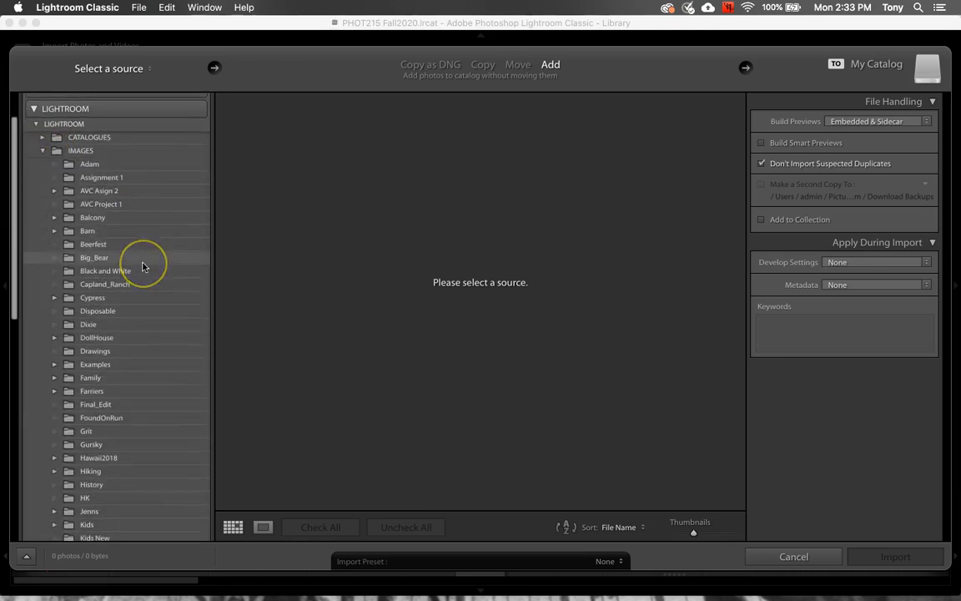
scroll(143, 266, "down", 10)
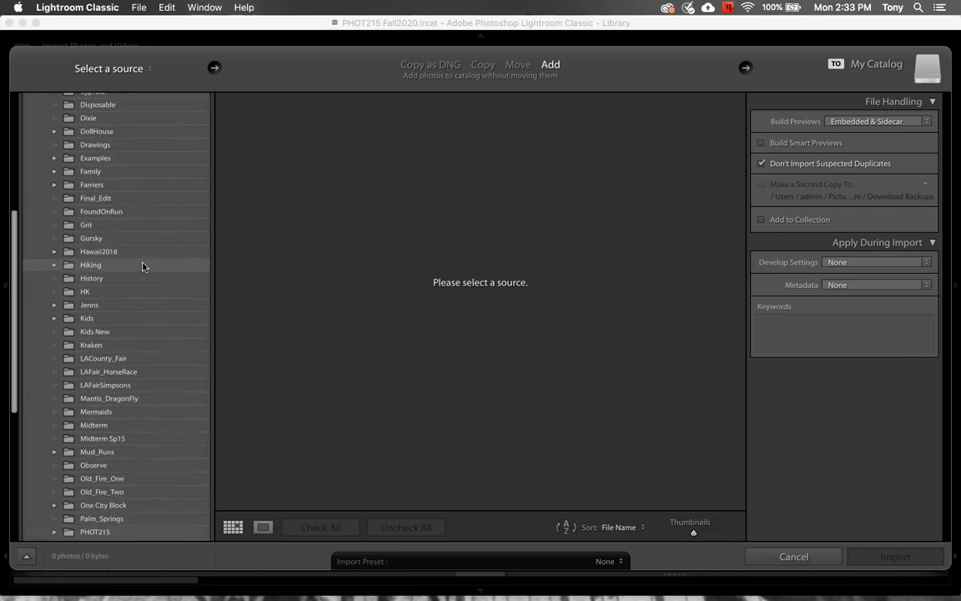
scroll(143, 266, "down", 2)
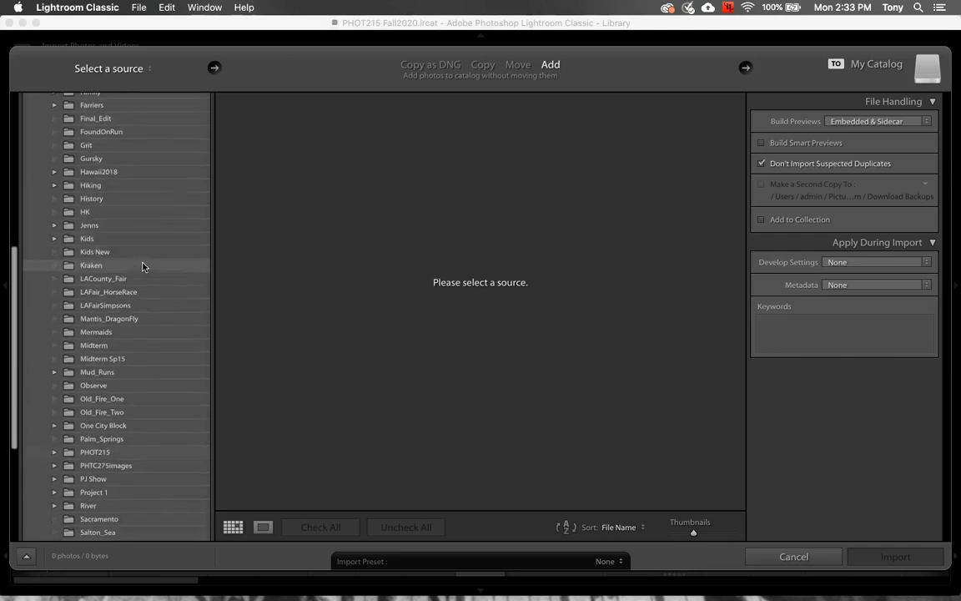
left_click(89, 453)
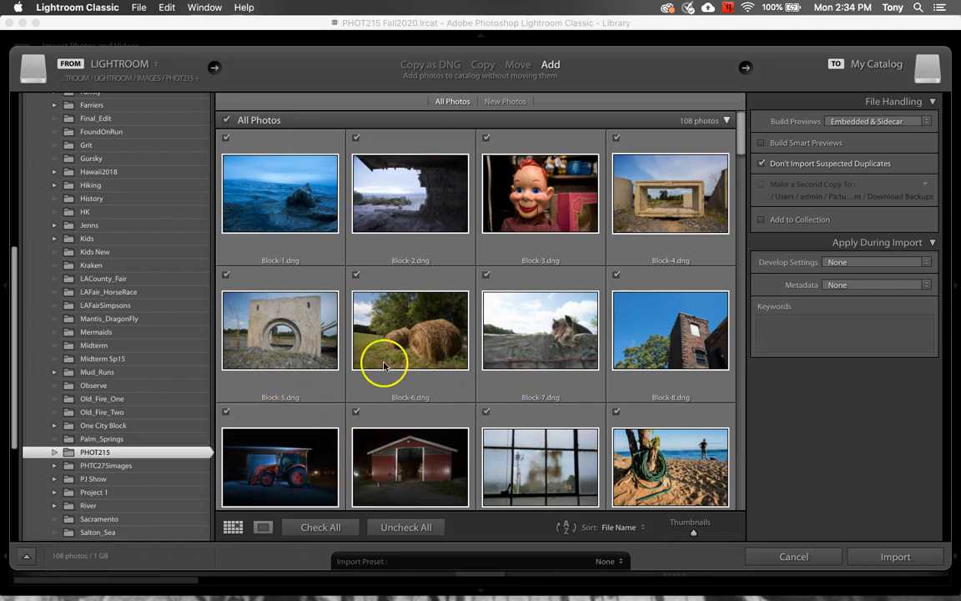
Look through the PHOT215 photos and import them all into the catalog with Add, leaving the files in their current location
scroll(504, 322, "down", 5)
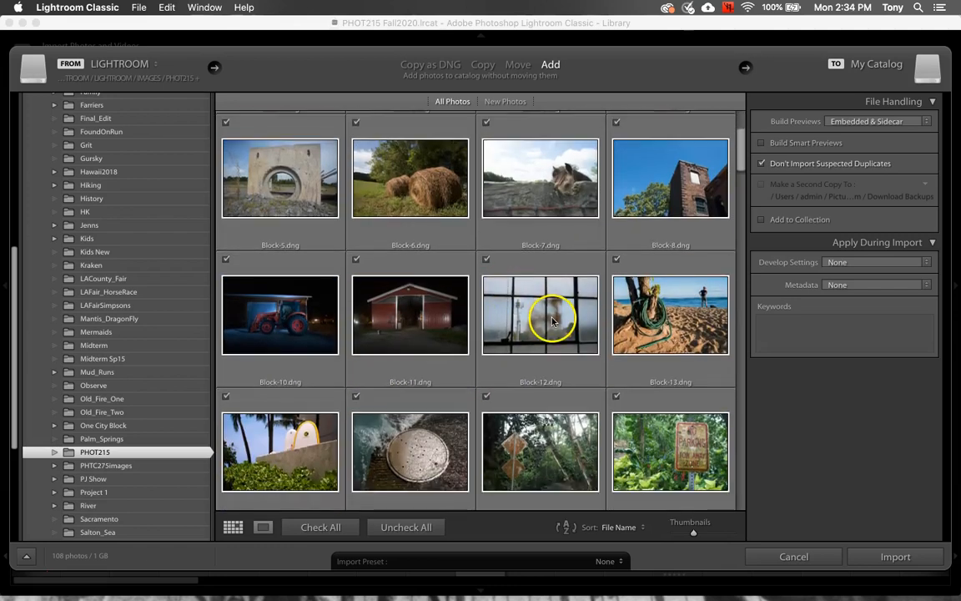
scroll(551, 320, "down", 8)
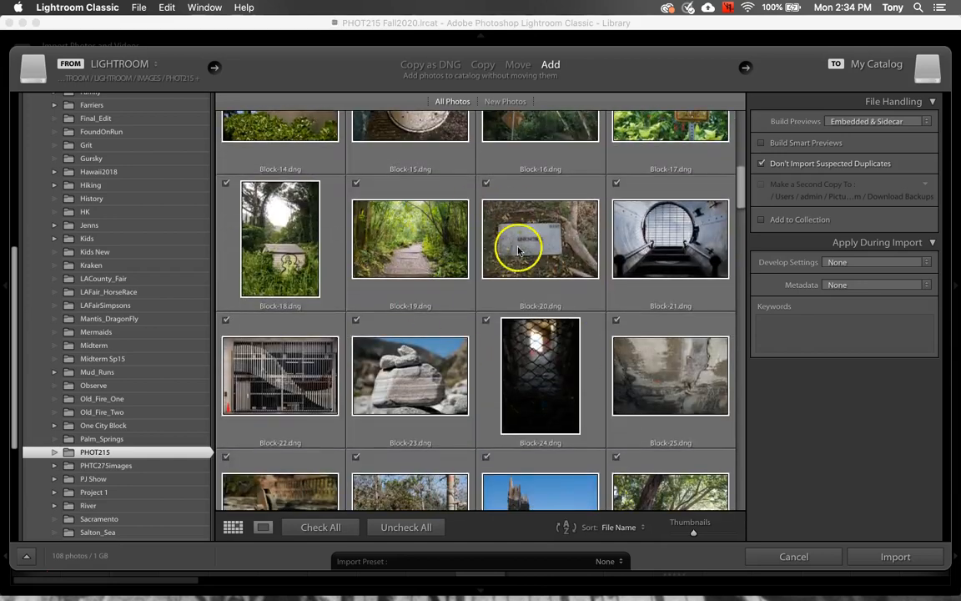
scroll(517, 275, "down", 8)
scroll(501, 297, "up", 3)
scroll(507, 302, "up", 5)
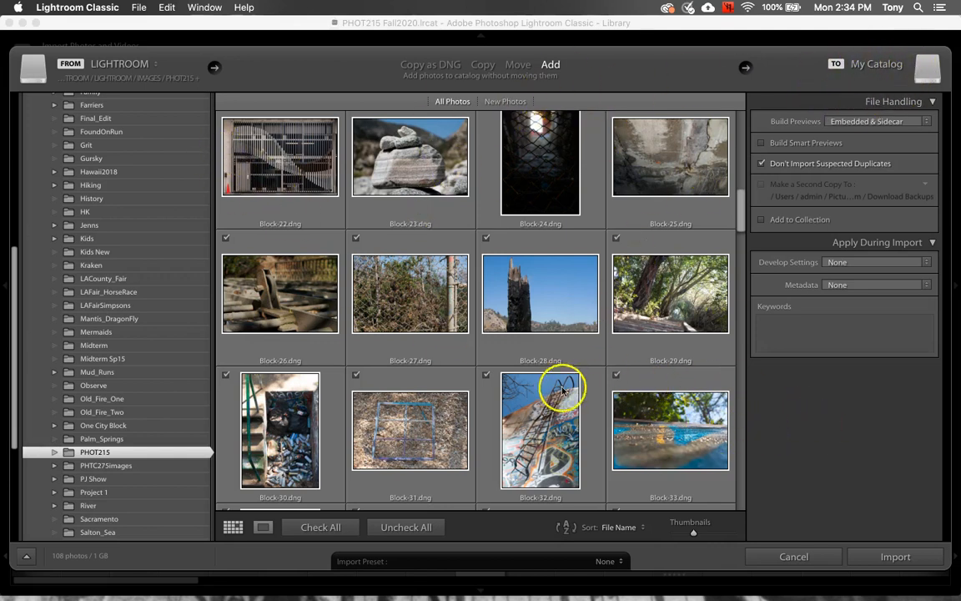
scroll(648, 256, "up", 10)
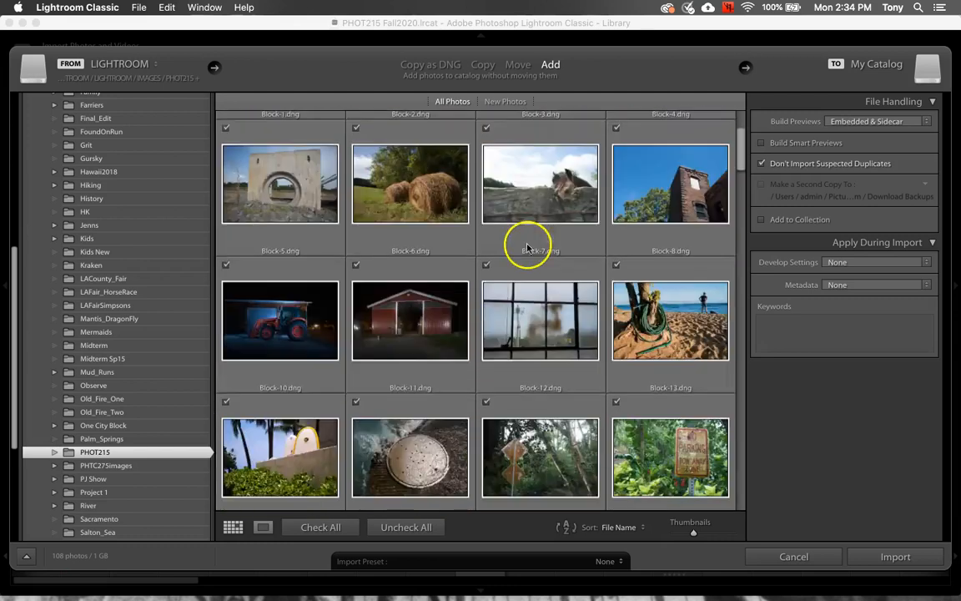
scroll(527, 248, "up", 2)
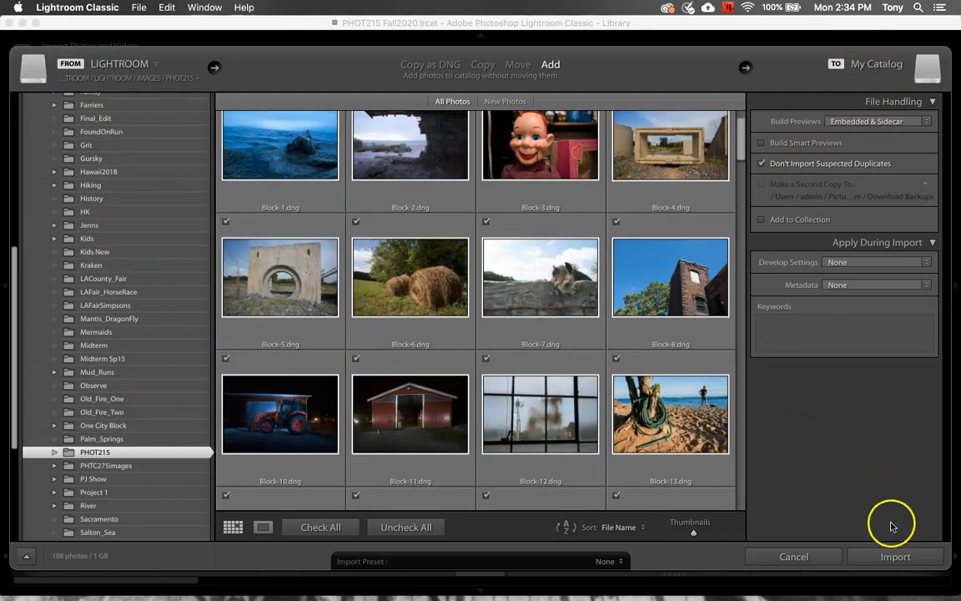
left_click(906, 557)
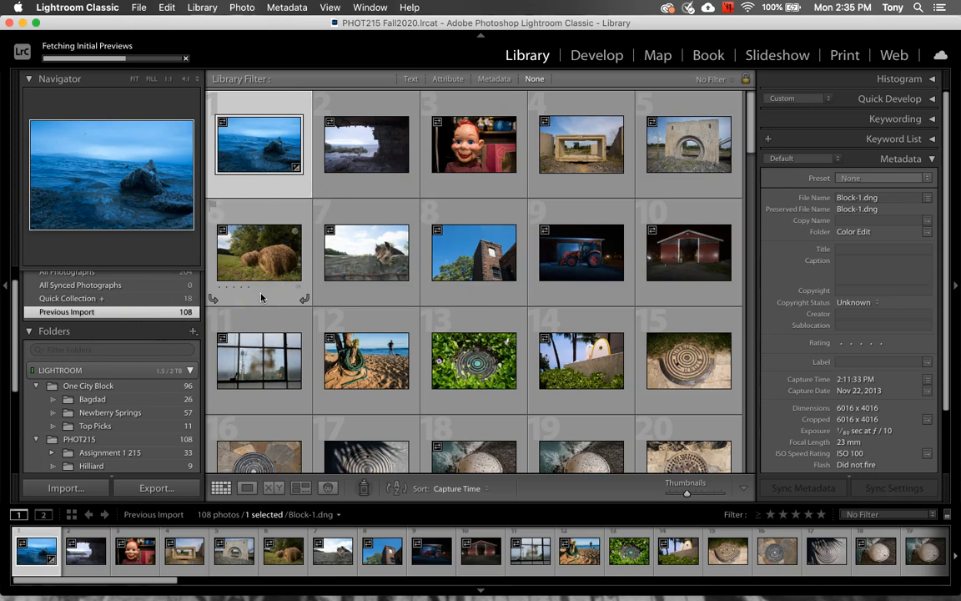
Examine the folder structure of the imported PHOT215 folder, including the subfolders of Assignment 1 215 and typology
scroll(158, 336, "down", 1)
scroll(138, 367, "down", 4)
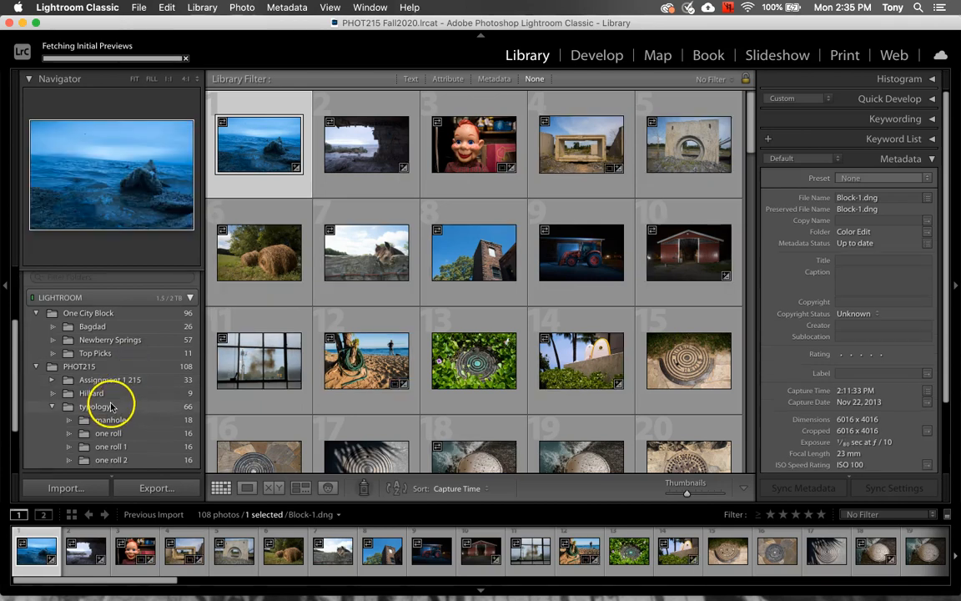
left_click(53, 407)
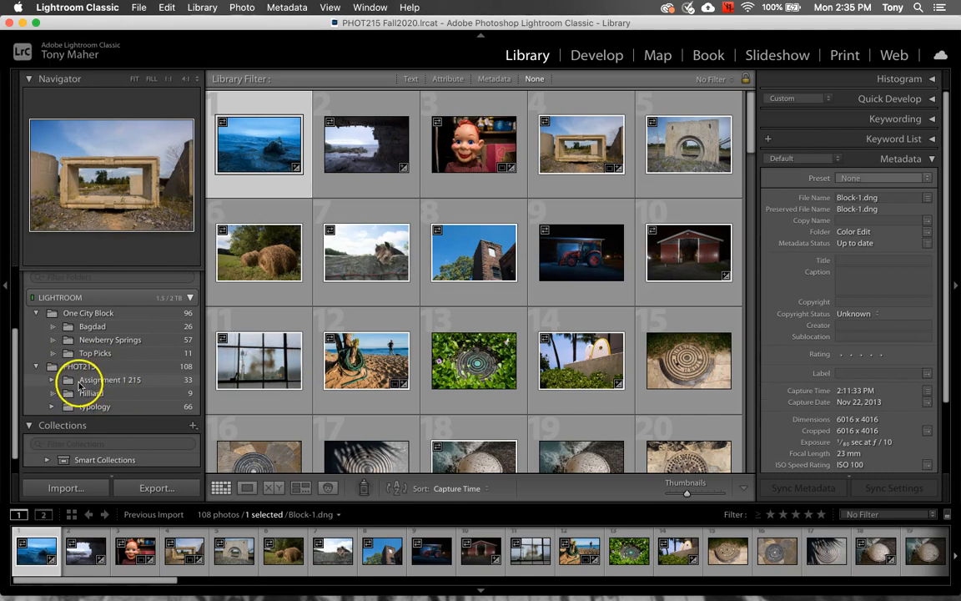
left_click(51, 382)
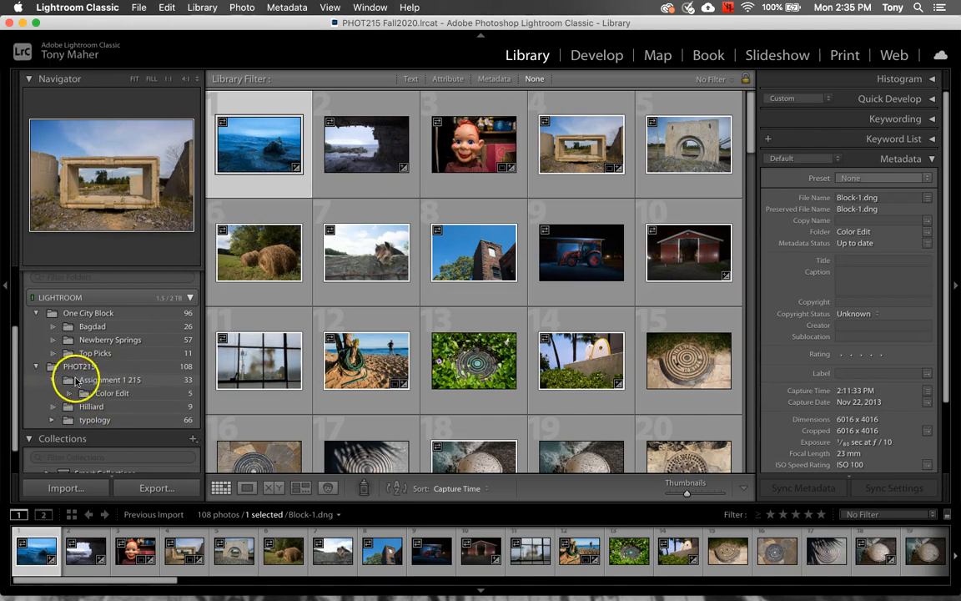
left_click(53, 419)
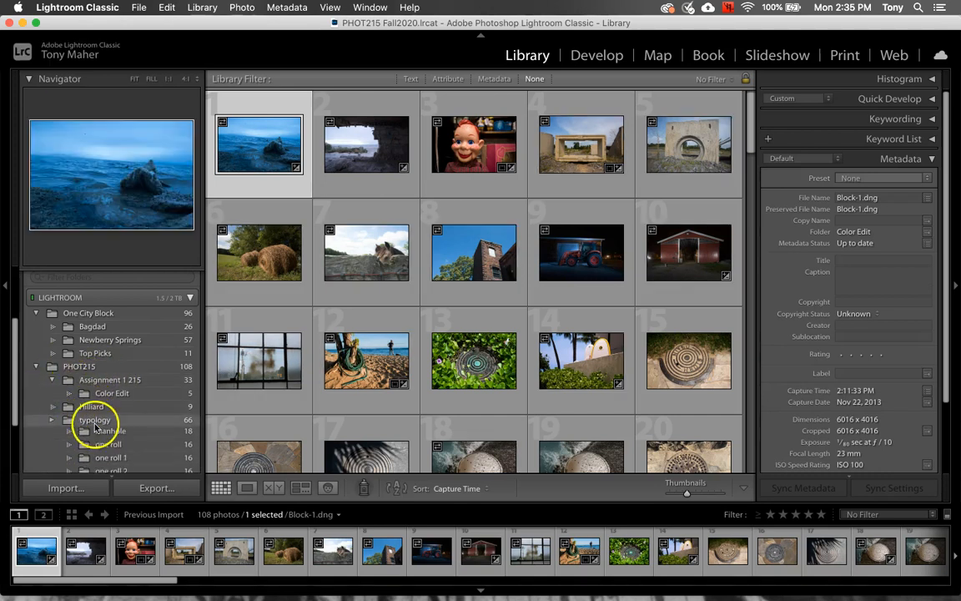
scroll(97, 433, "down", 3)
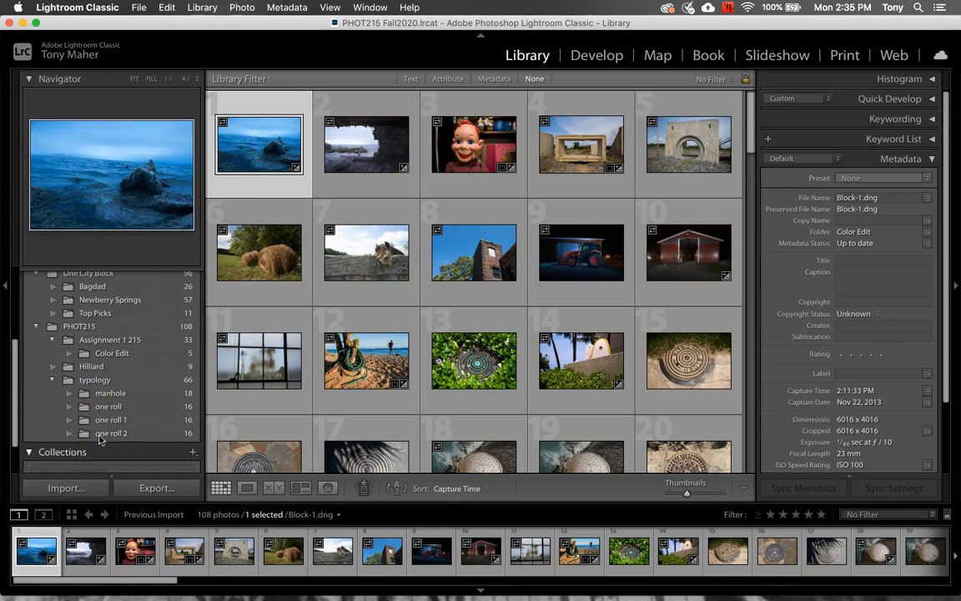
scroll(98, 440, "up", 10)
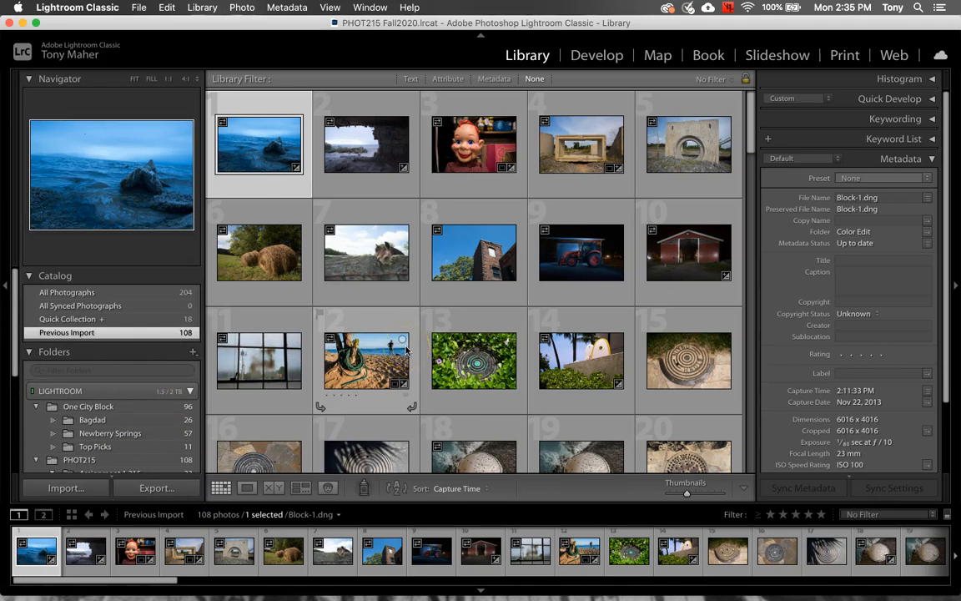
mouse_move(407, 350)
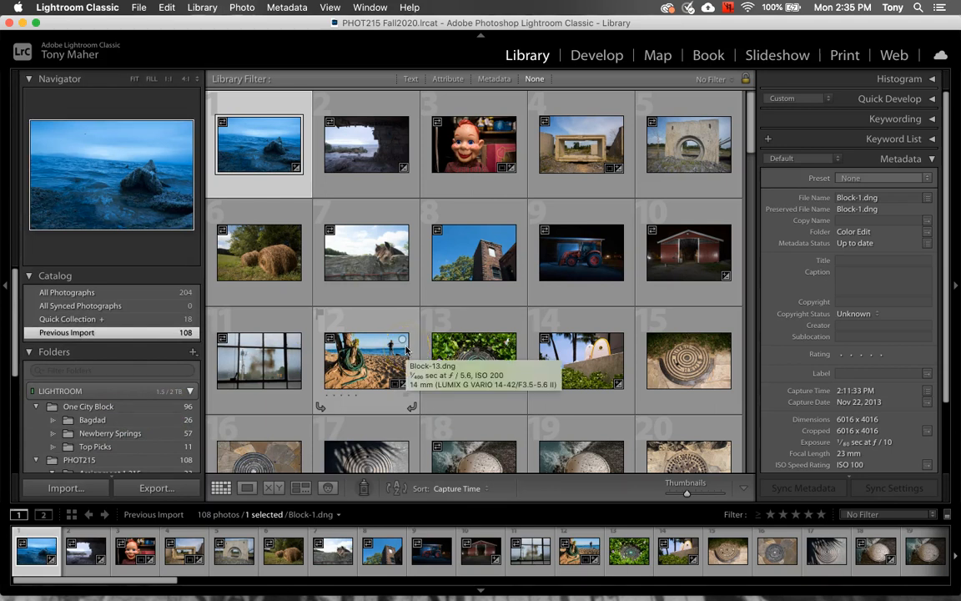